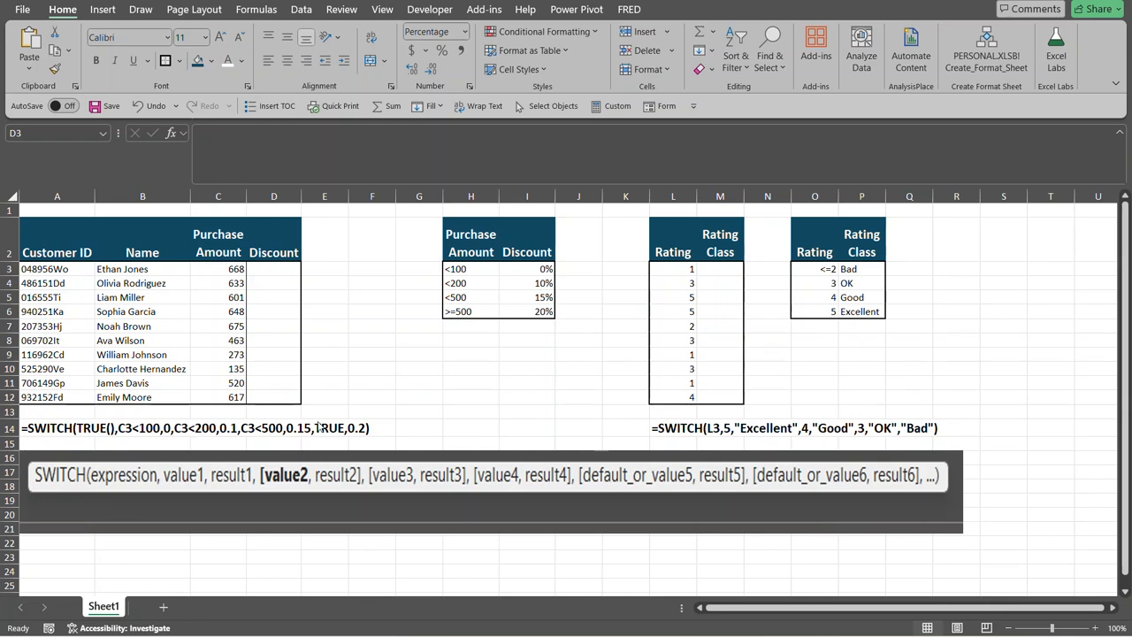
# Start a SWITCH formula in cell D3 with TRUE() as the expression to match.
pyautogui.click(282, 271)
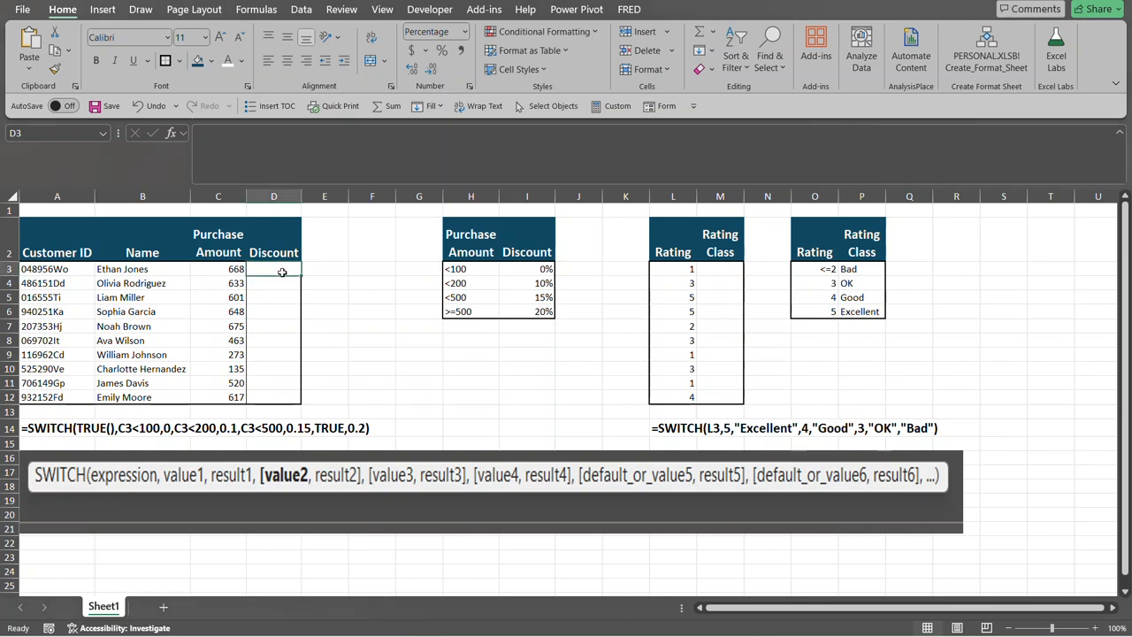
pyautogui.write('=sw')
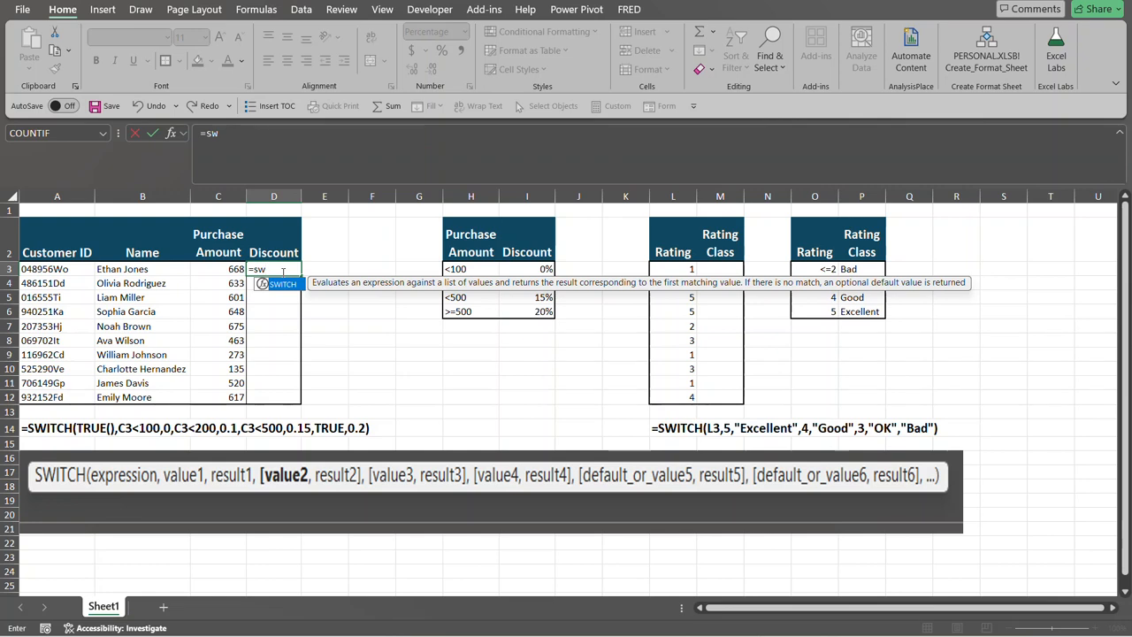
pyautogui.press('Tab')
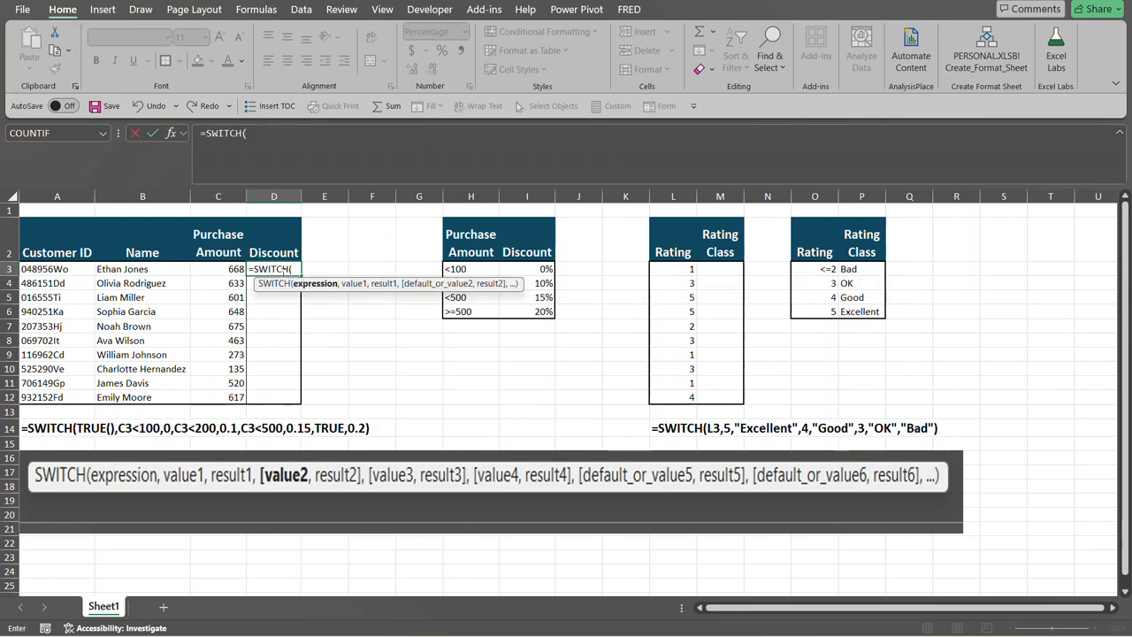
pyautogui.write('true')
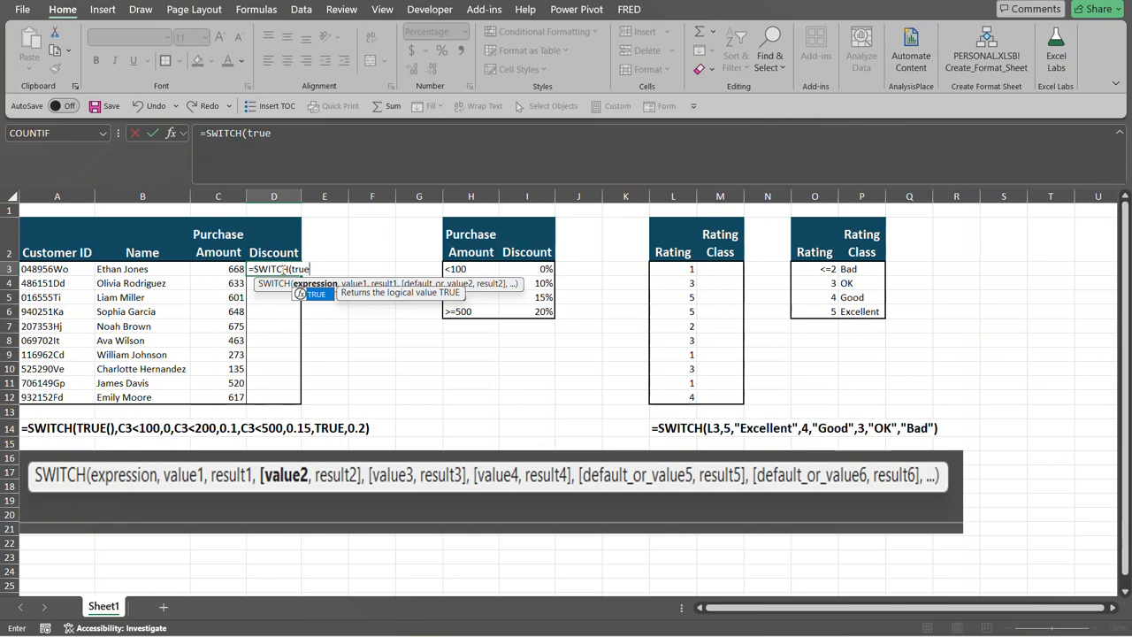
pyautogui.write('()')
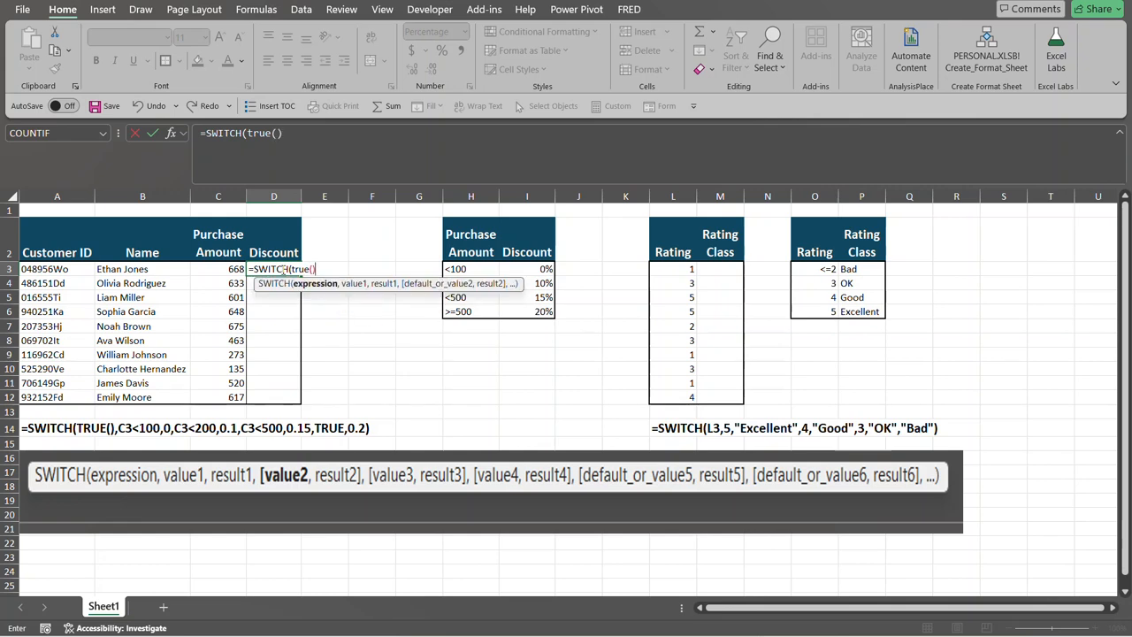
pyautogui.write(',')
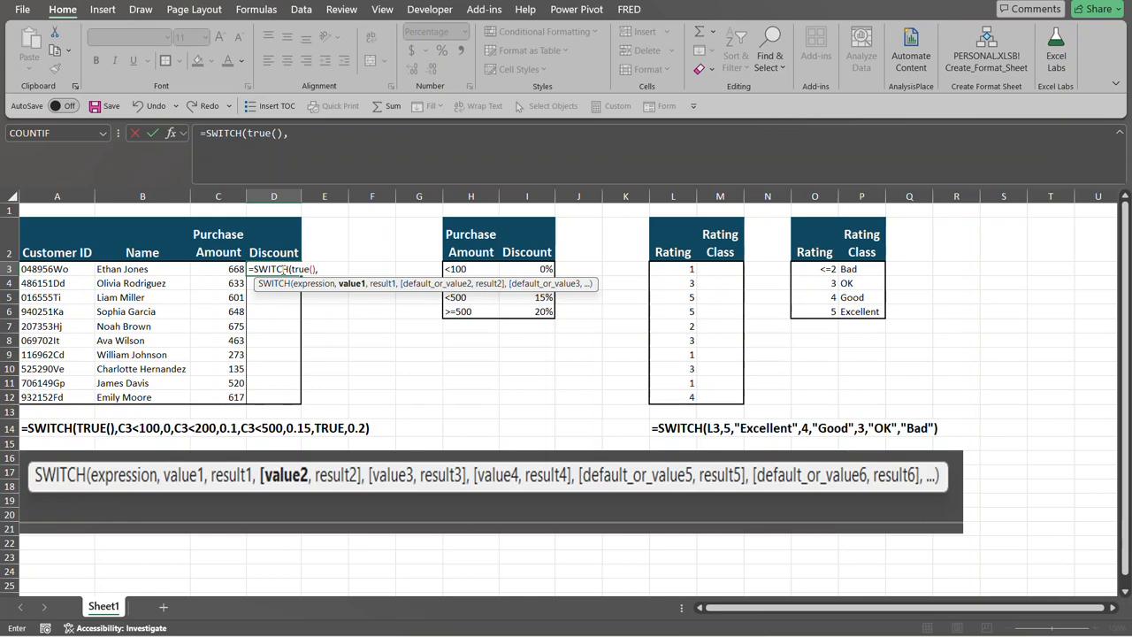
# Add the first condition and result to the D3 formula: C3<100 returns 0.
pyautogui.press('Left')
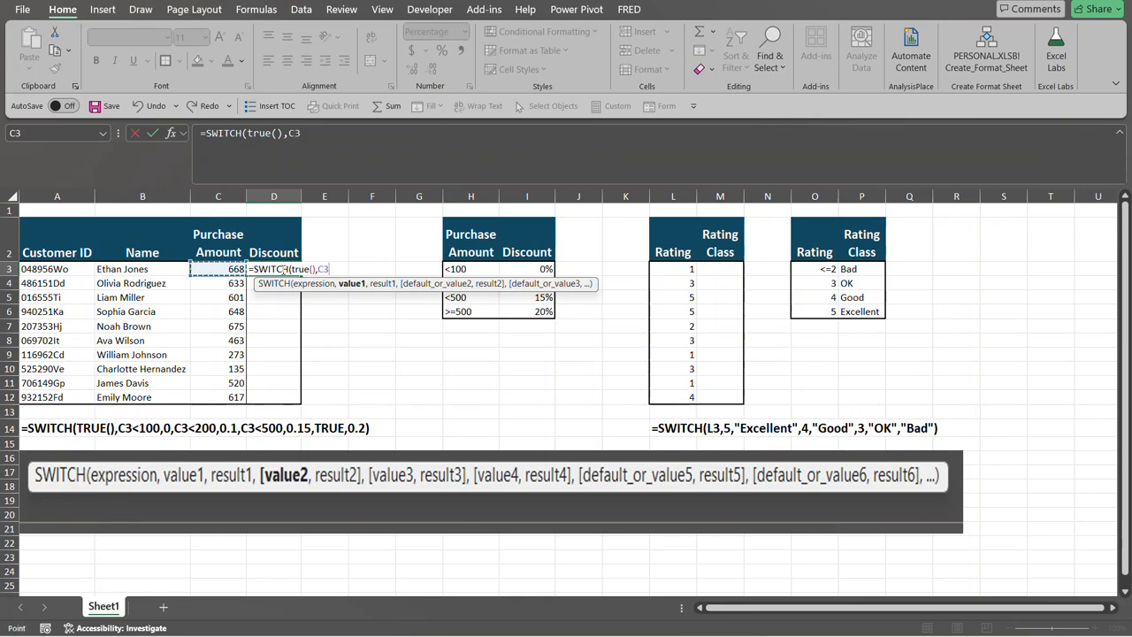
pyautogui.write('<100')
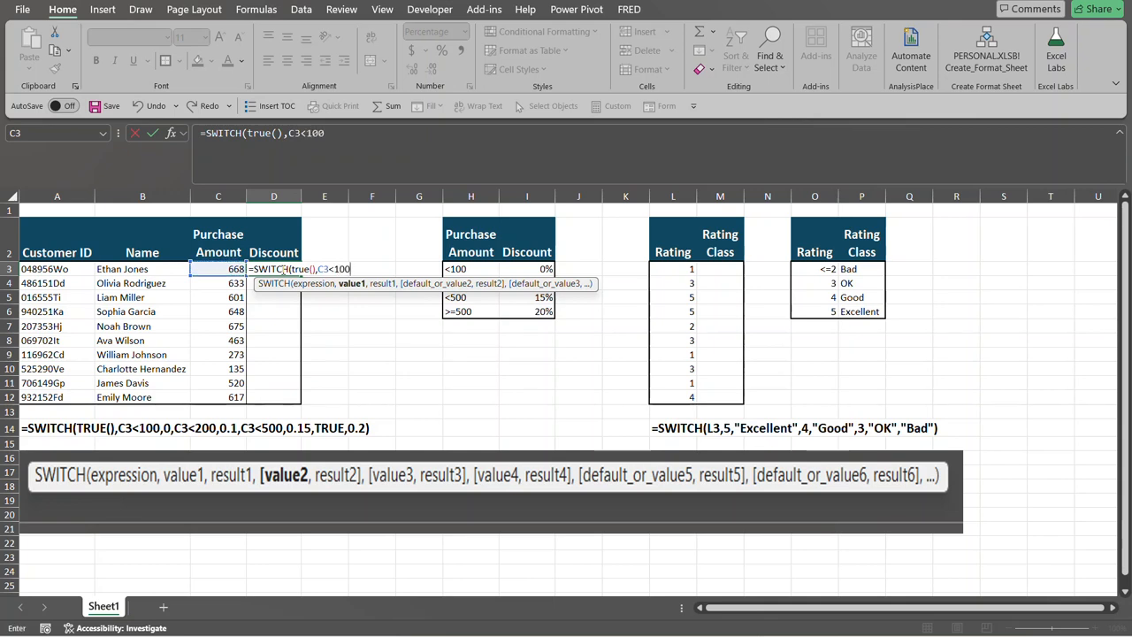
pyautogui.write(',')
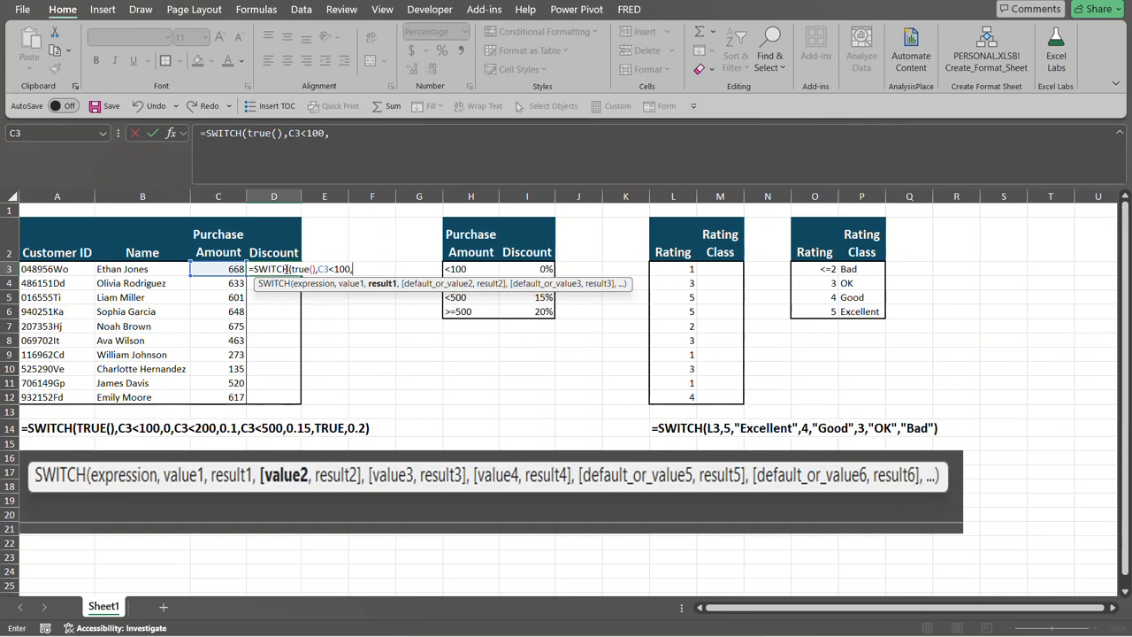
pyautogui.write('0,')
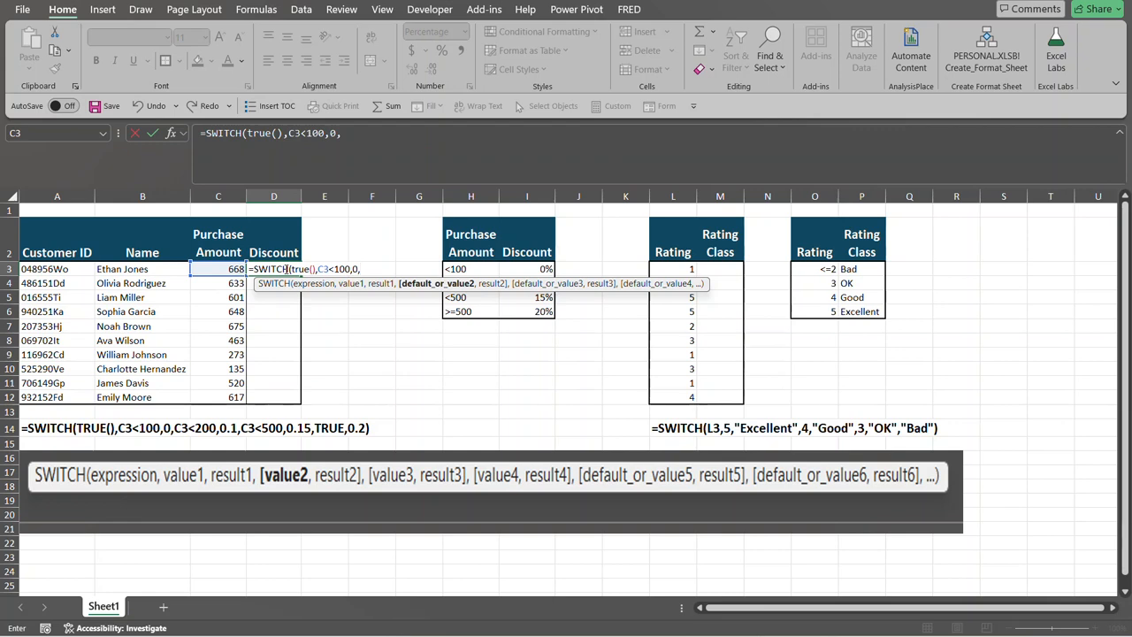
# Add the second condition and result to the D3 formula: C3<200 returns .1.
pyautogui.write('c3<200')
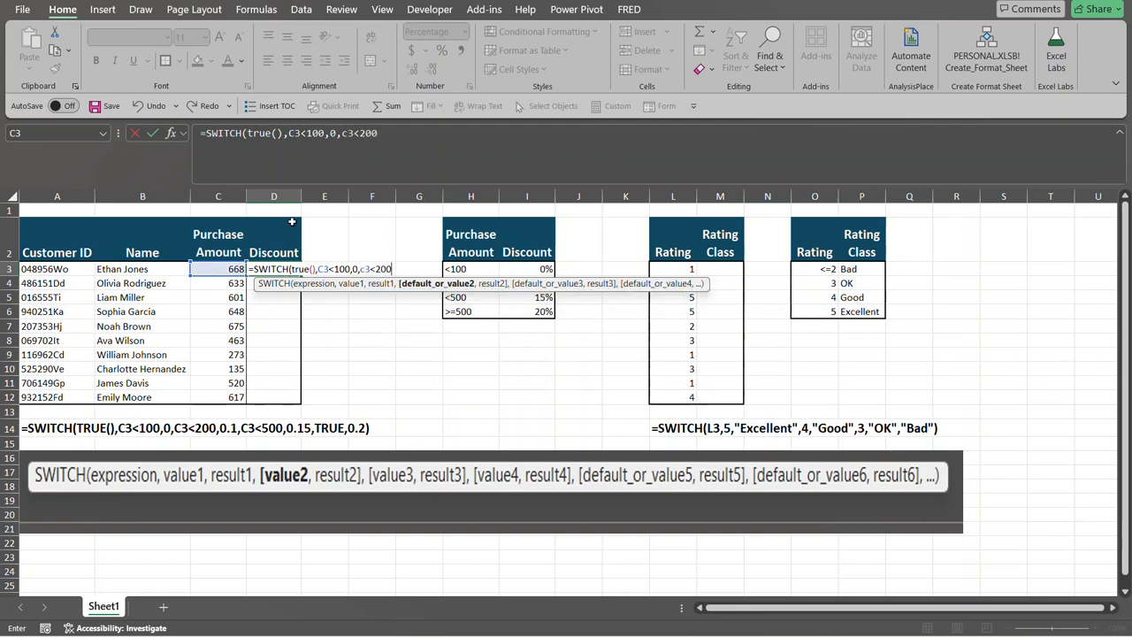
pyautogui.write(',')
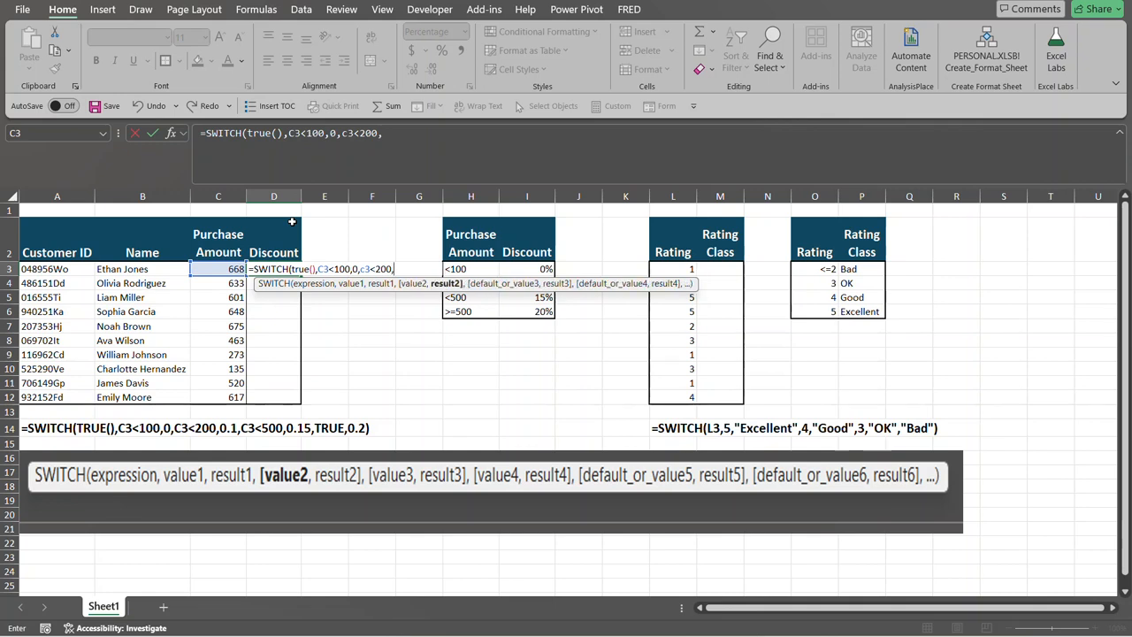
pyautogui.write('.1')
pyautogui.write(',')
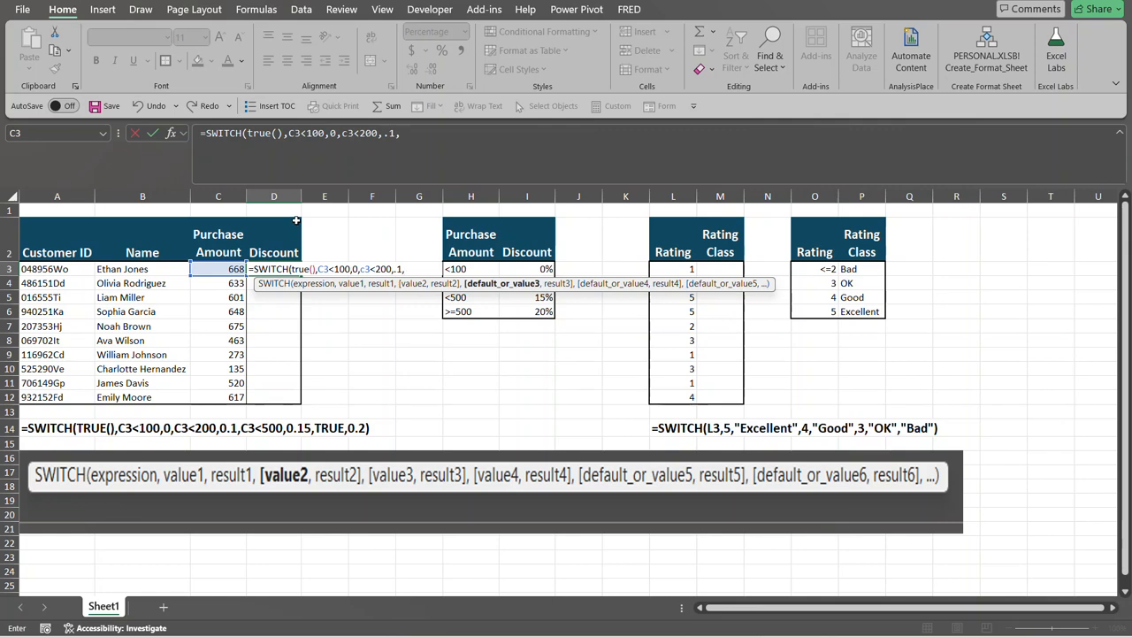
# Add the third condition and result to the D3 formula: C3<500 returns .15.
pyautogui.write('c3<500')
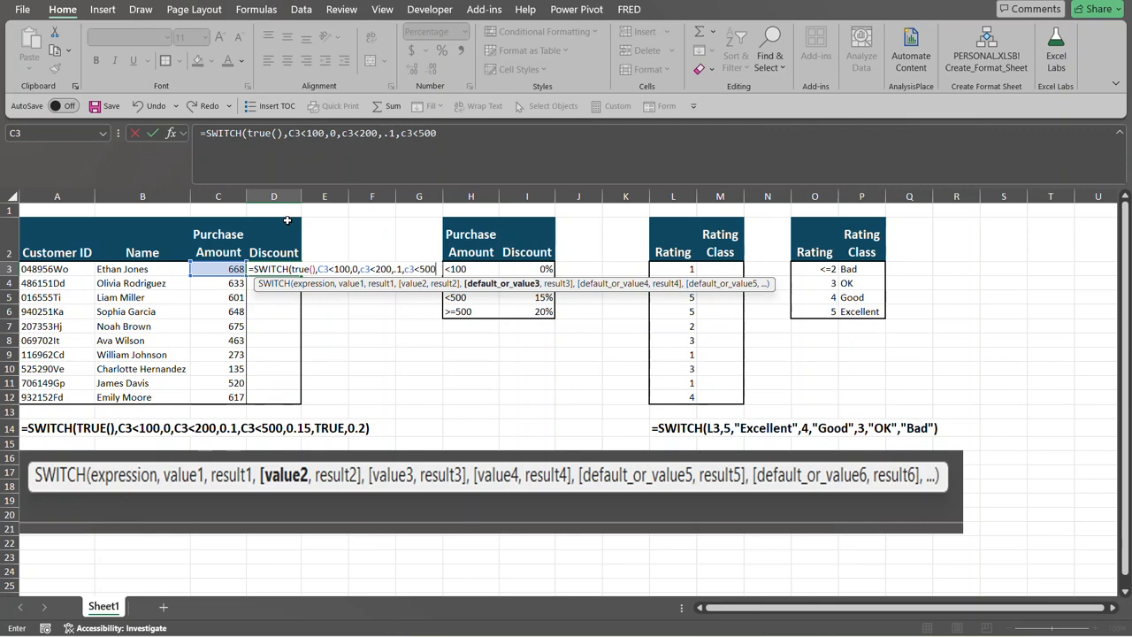
pyautogui.write(',')
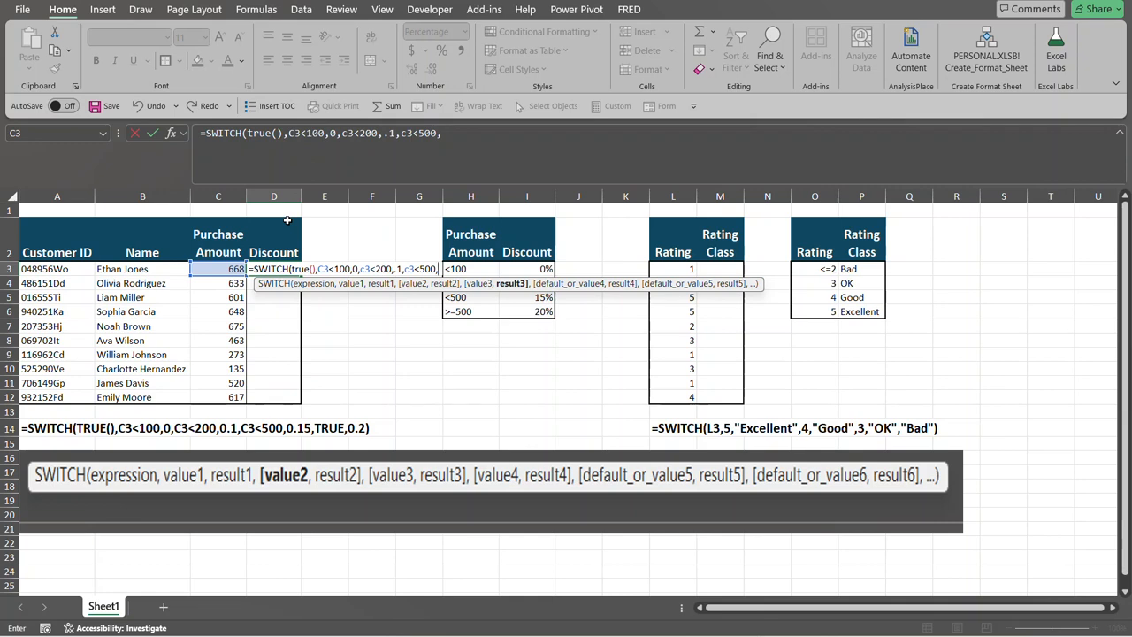
pyautogui.write('.15,')
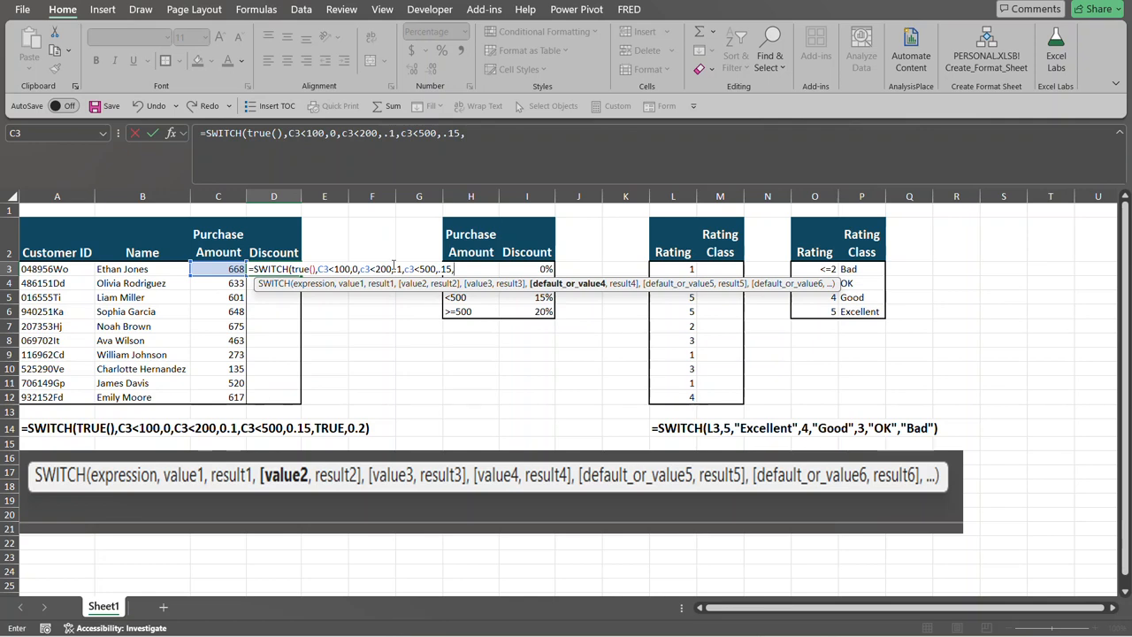
# Finish the D3 formula with a catch-all TRUE condition that returns .2, and enter it.
pyautogui.write('tr')
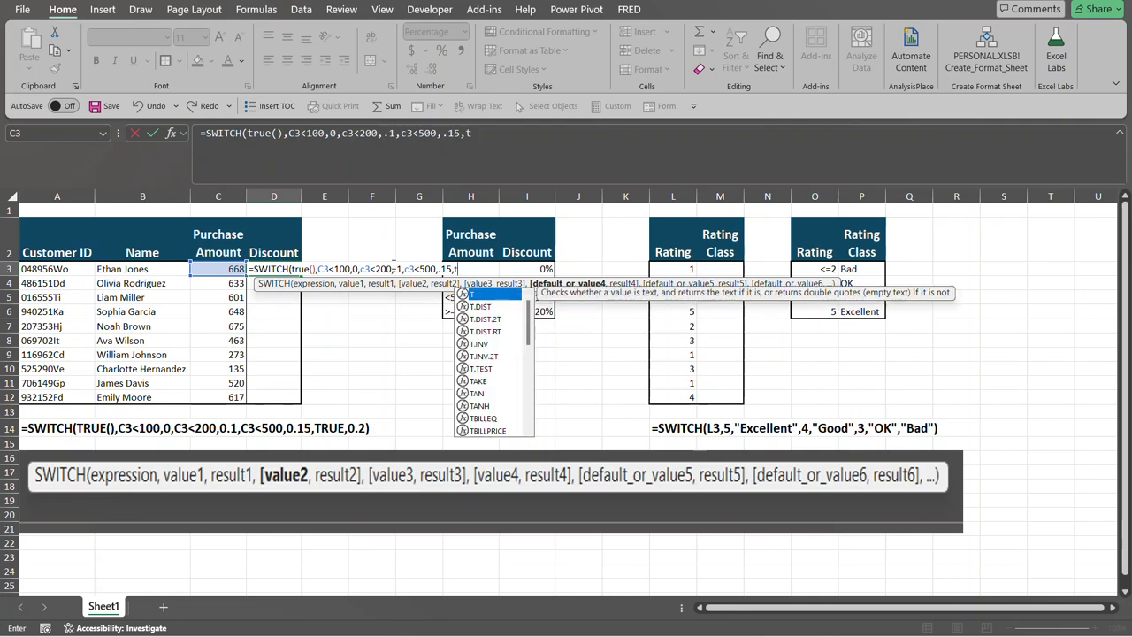
pyautogui.write('ue')
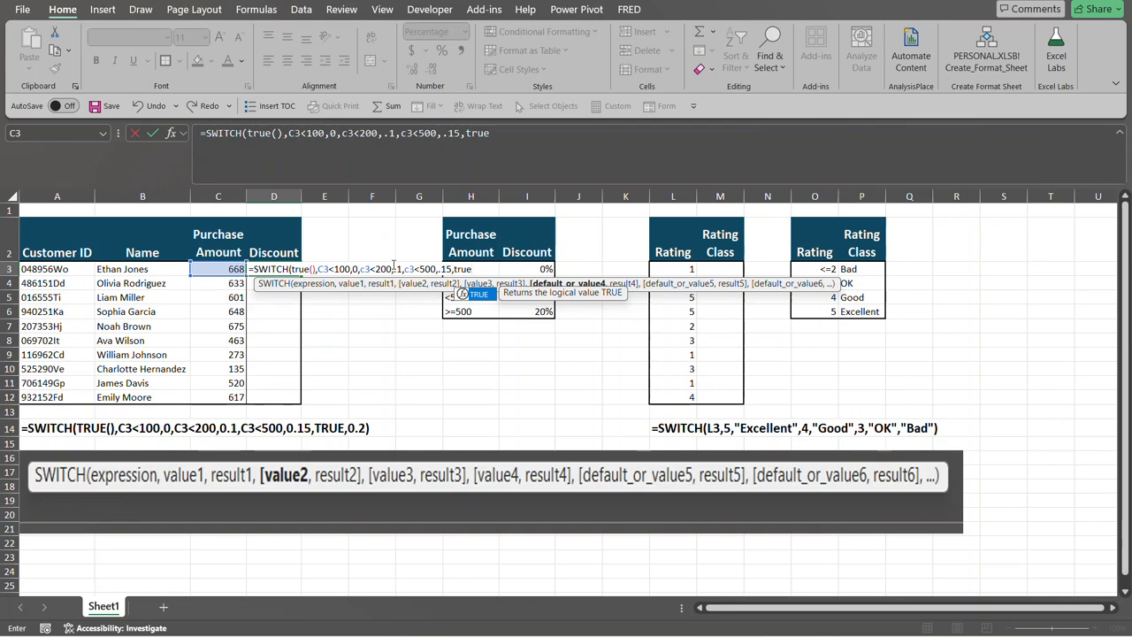
pyautogui.write('.')
pyautogui.write(',.2')
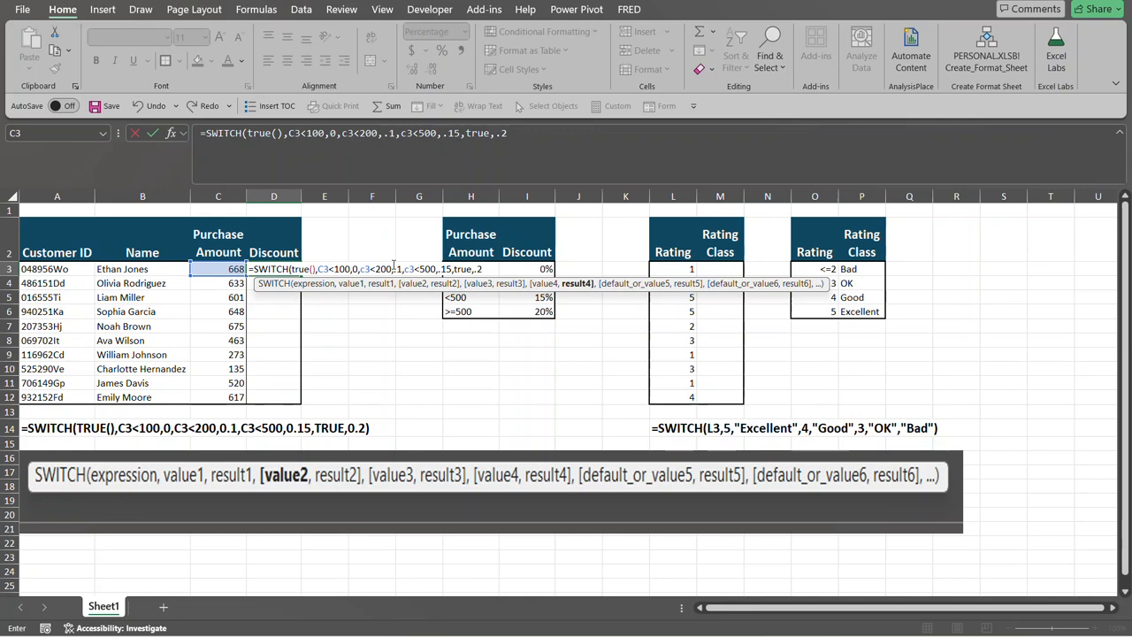
pyautogui.write(')')
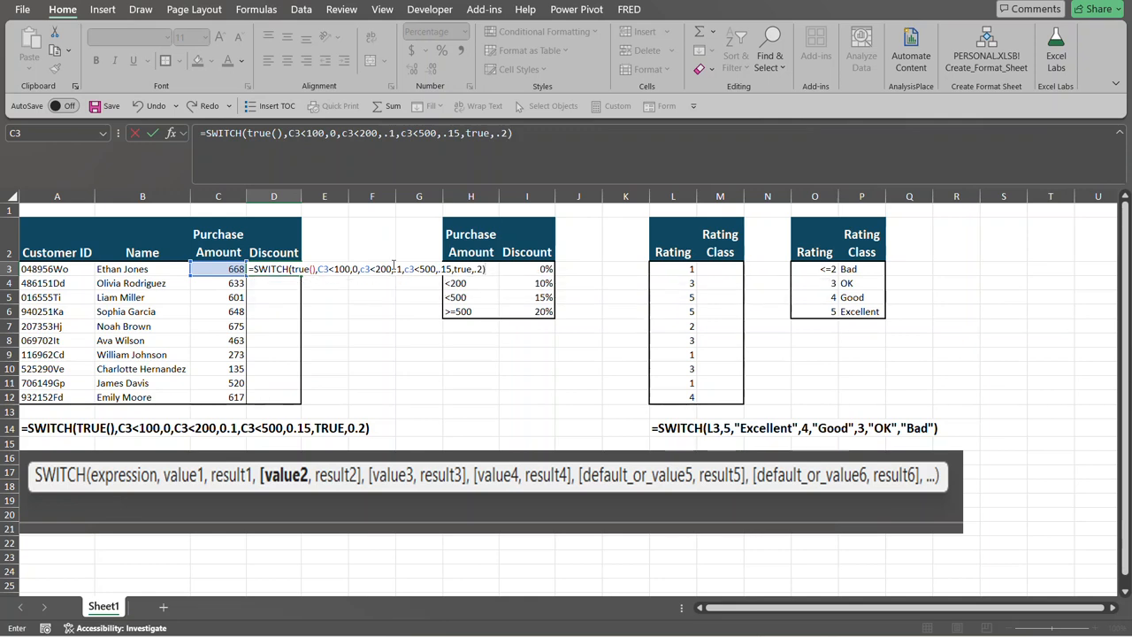
pyautogui.press('Return')
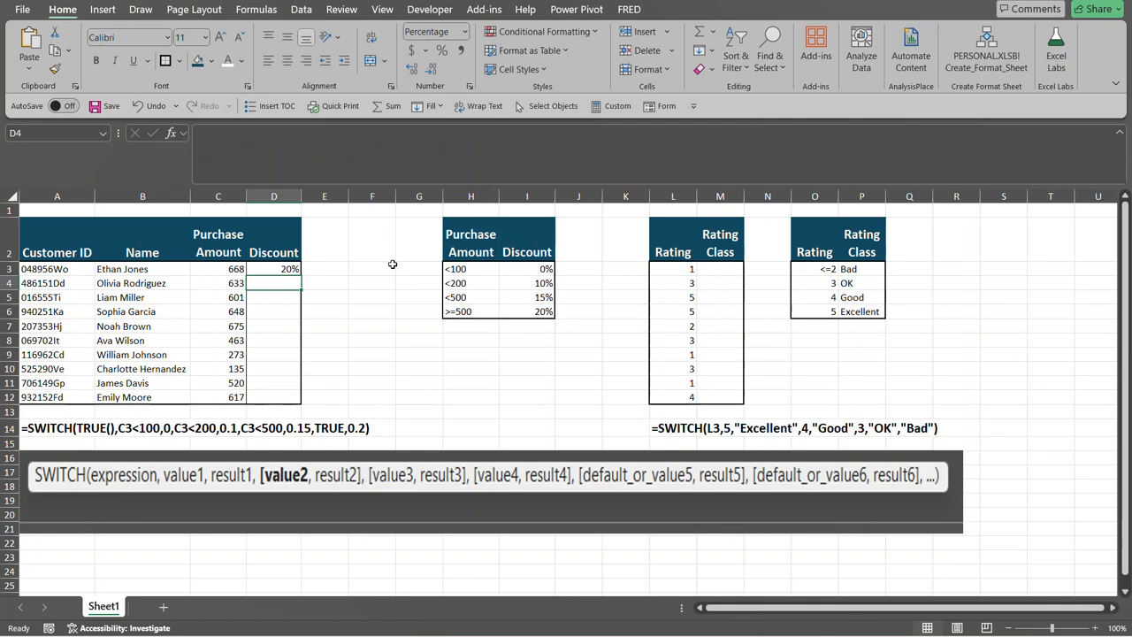
# Fill the D3 discount formula down through D12 without its formatting.
pyautogui.click(295, 268)
pyautogui.doubleClick(302, 275)
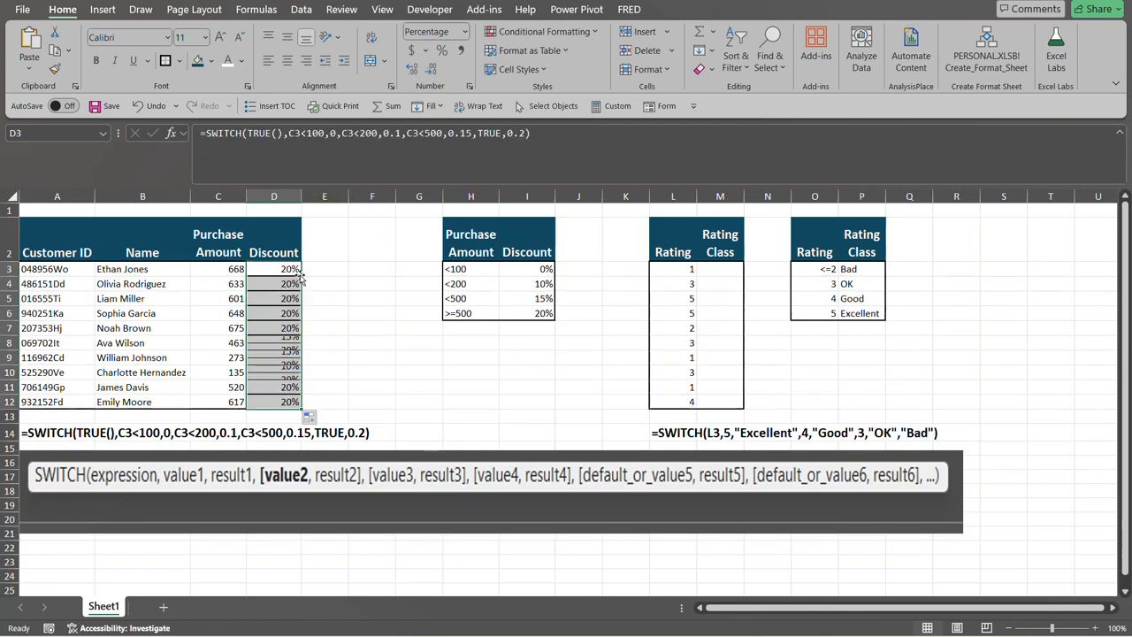
pyautogui.click(297, 418)
pyautogui.click(315, 419)
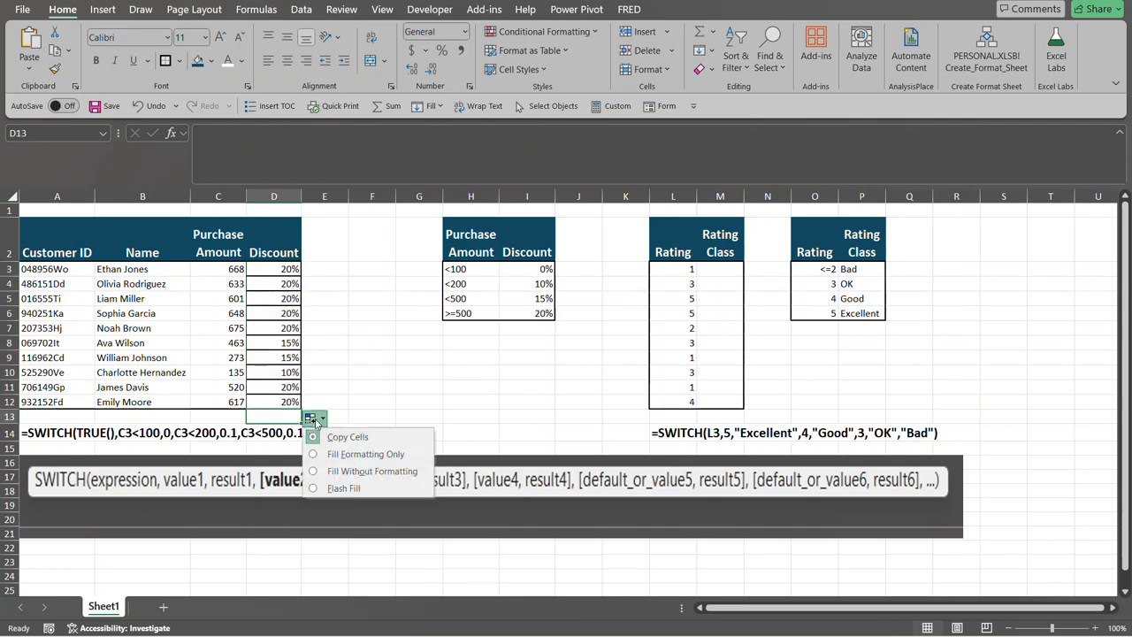
pyautogui.click(312, 471)
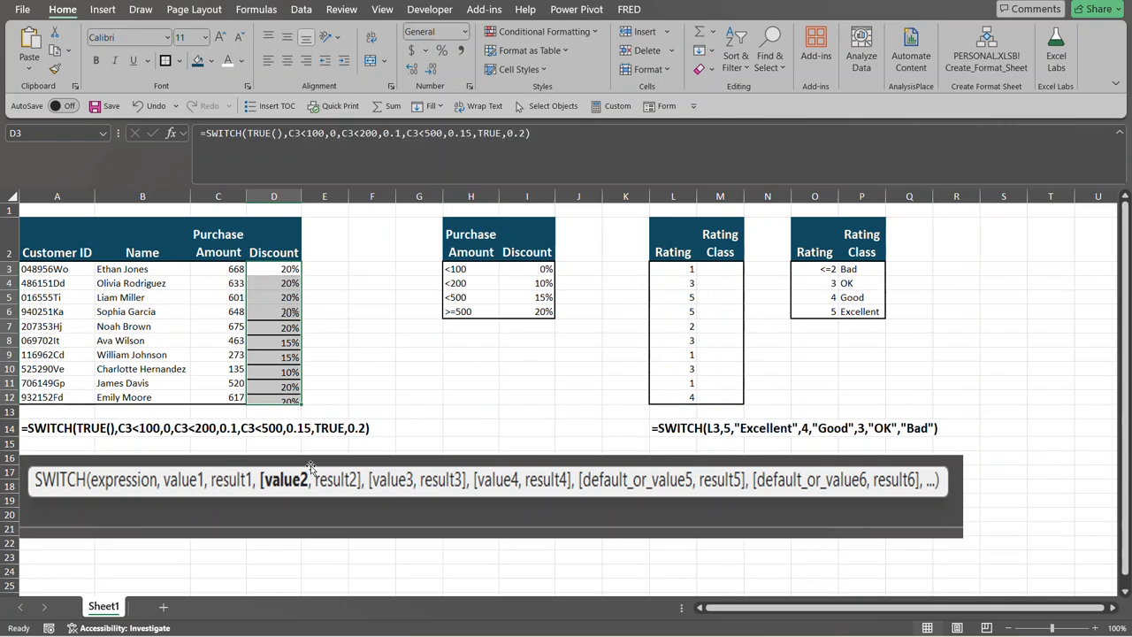
pyautogui.click(326, 340)
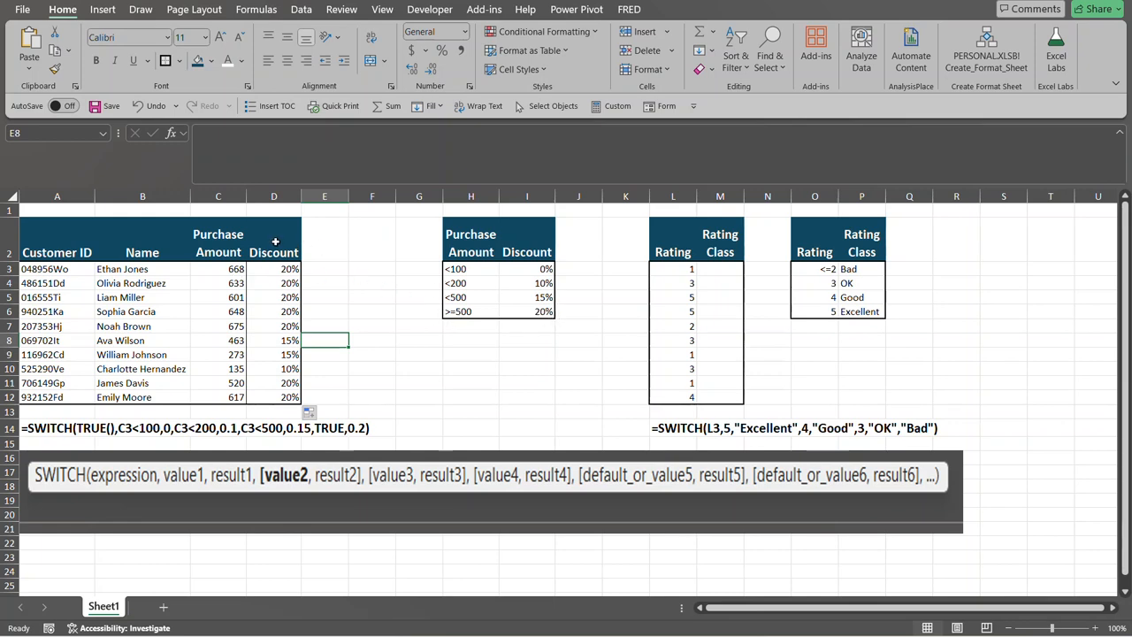
# Simplify the end of the D3 formula by removing the last TRUE condition and keeping only .2 as the default result.
pyautogui.click(288, 265)
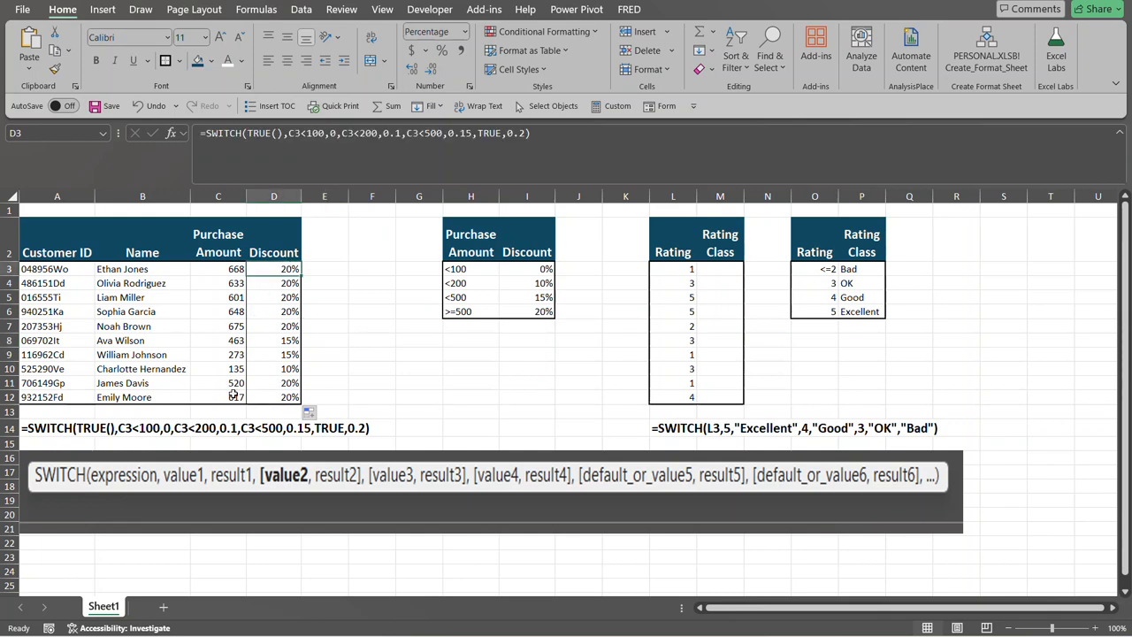
pyautogui.click(238, 357)
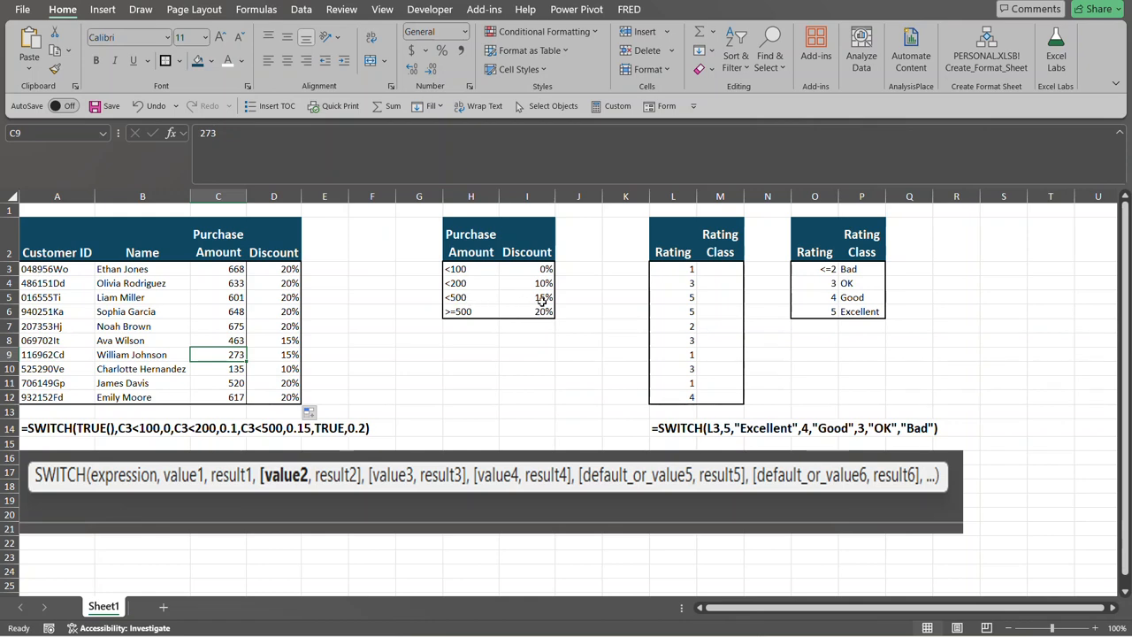
pyautogui.click(298, 269)
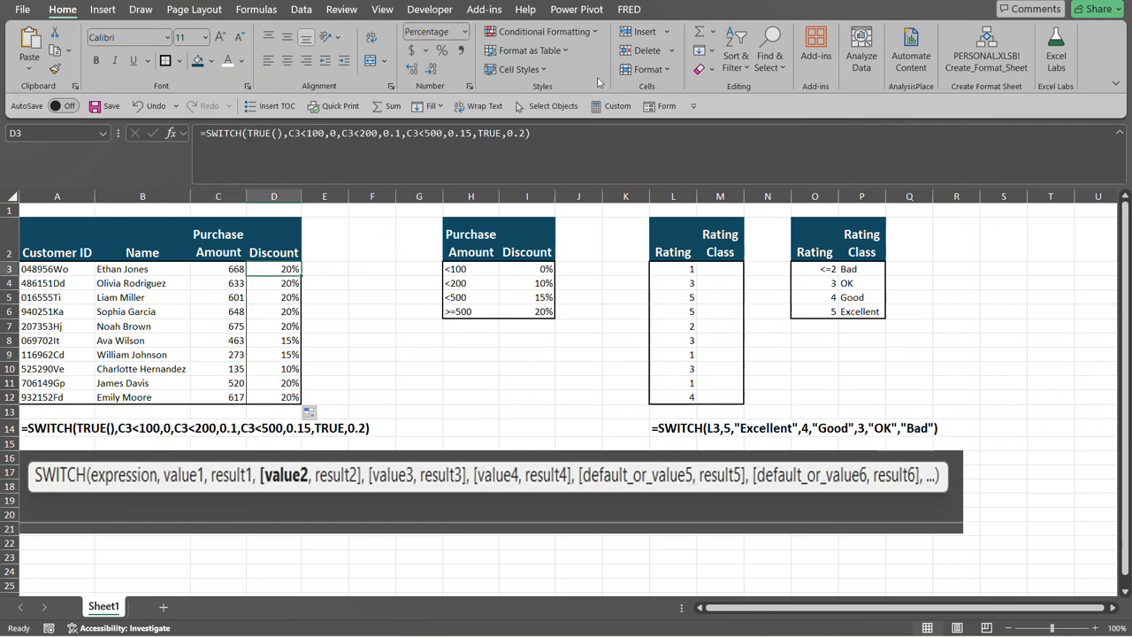
pyautogui.click(522, 133)
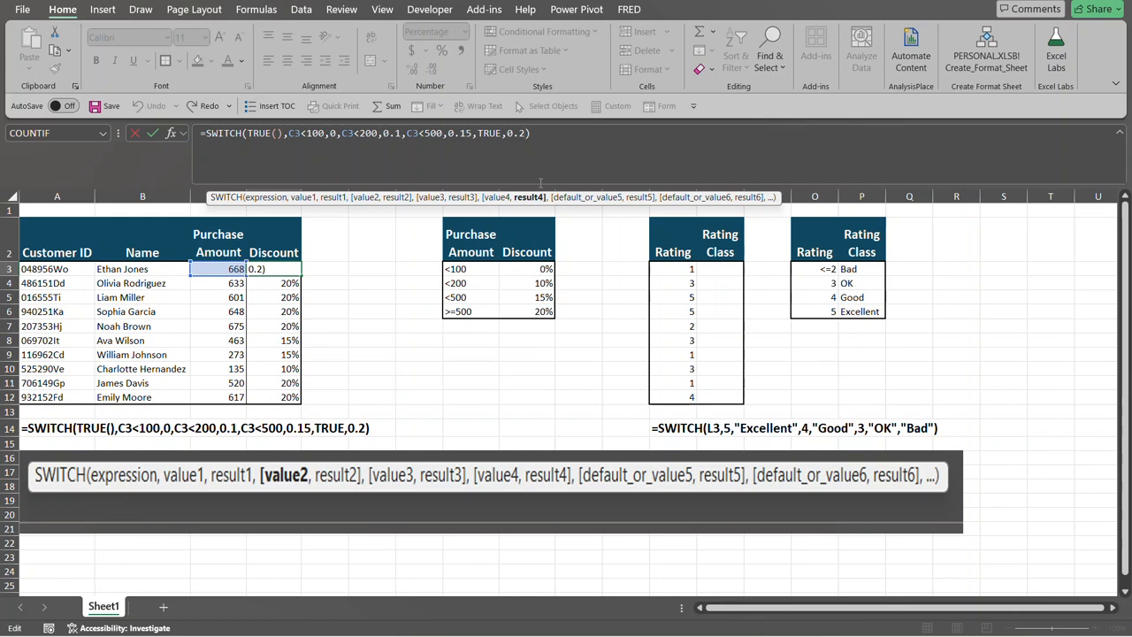
pyautogui.press('BackSpace')
pyautogui.press('BackSpace')
pyautogui.press('BackSpace')
pyautogui.press('BackSpace')
pyautogui.press('BackSpace')
pyautogui.press('BackSpace')
pyautogui.press('BackSpace')
pyautogui.press('BackSpace')
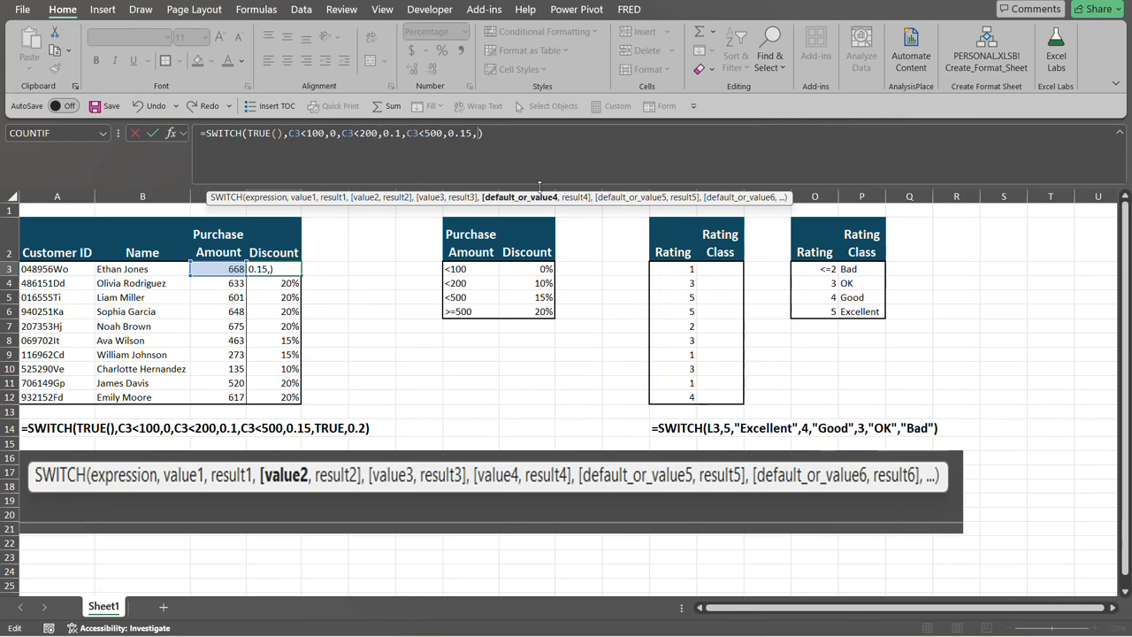
pyautogui.write('.2')
pyautogui.press('Return')
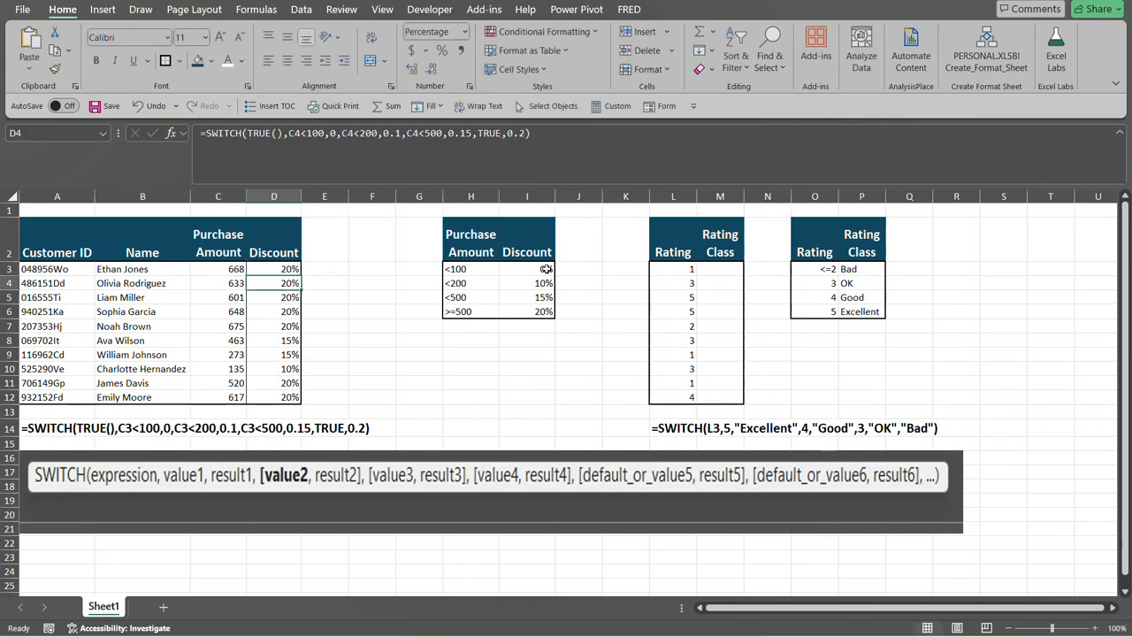
# Copy the simplified D3 formula down the Discount column to D12, filling without formatting.
pyautogui.click(282, 270)
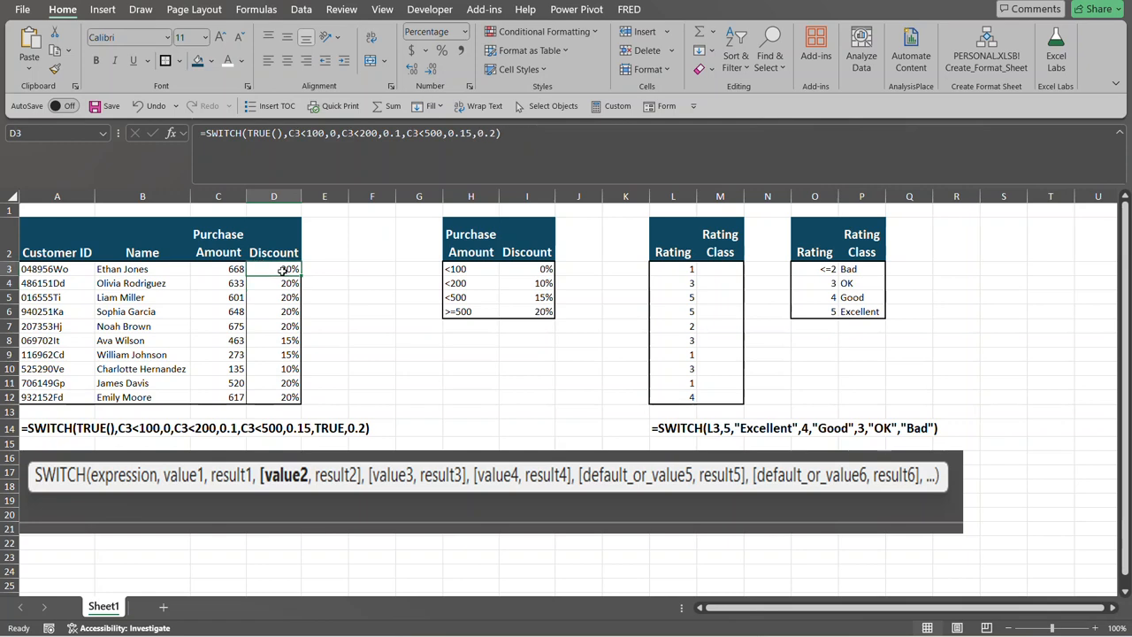
pyautogui.doubleClick(300, 276)
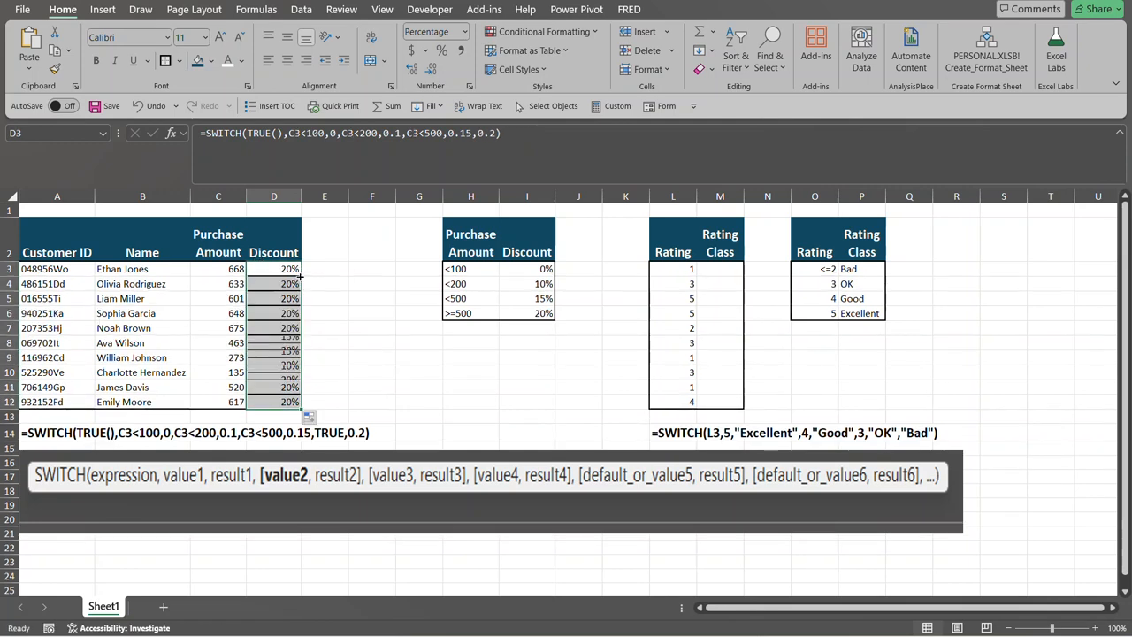
pyautogui.click(311, 415)
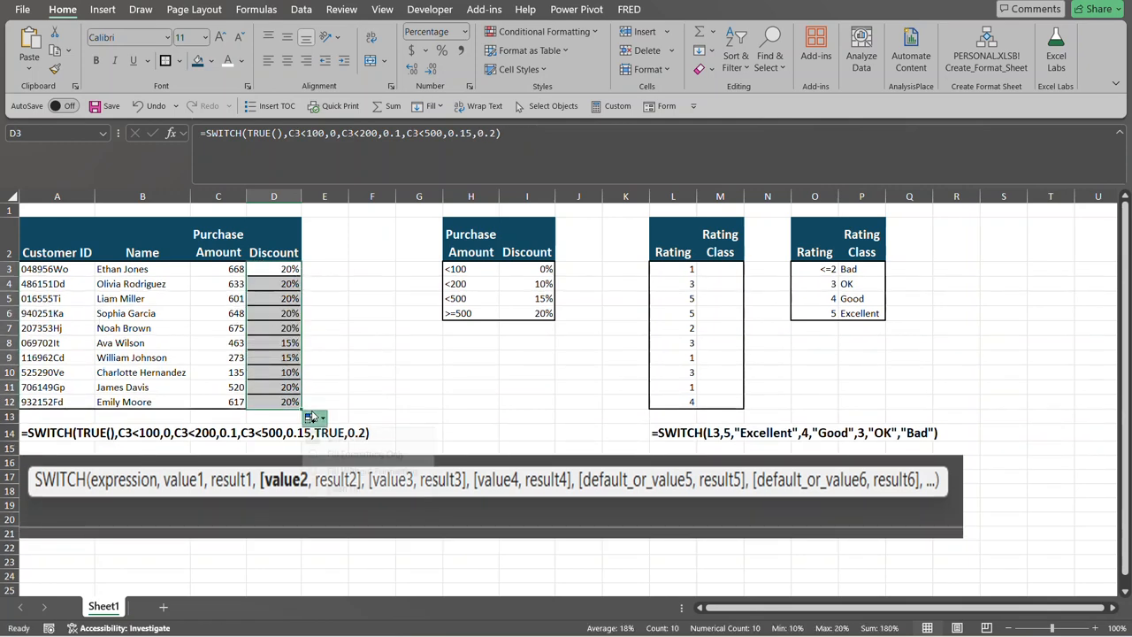
pyautogui.click(345, 473)
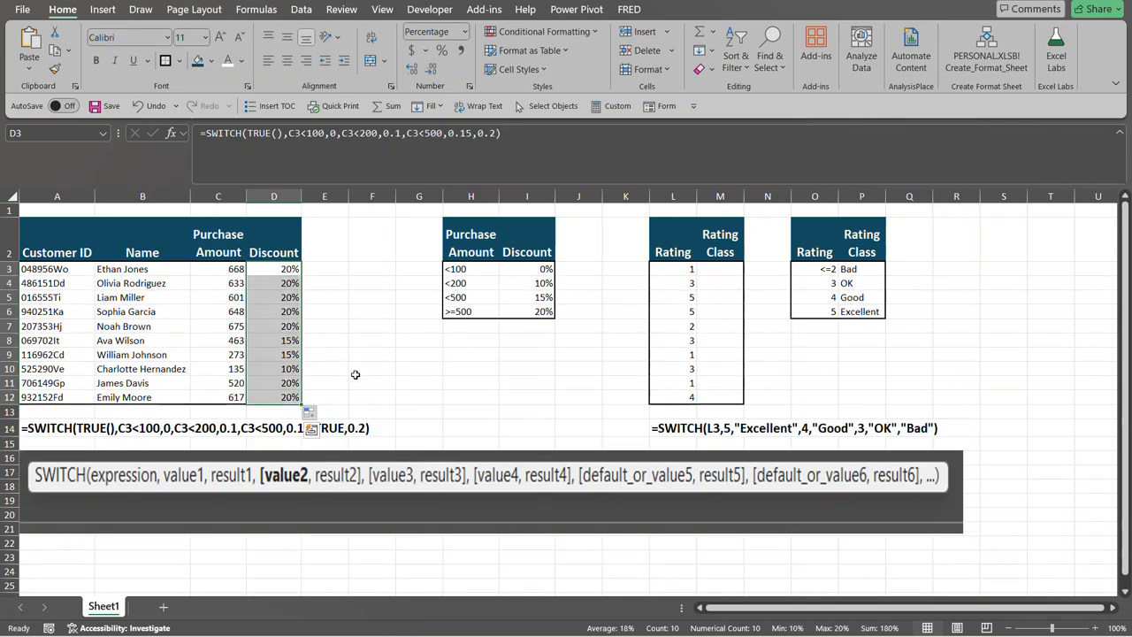
# Start a SWITCH formula in M3, the first Rating Class cell, with the rating in L3 as its expression.
pyautogui.click(357, 354)
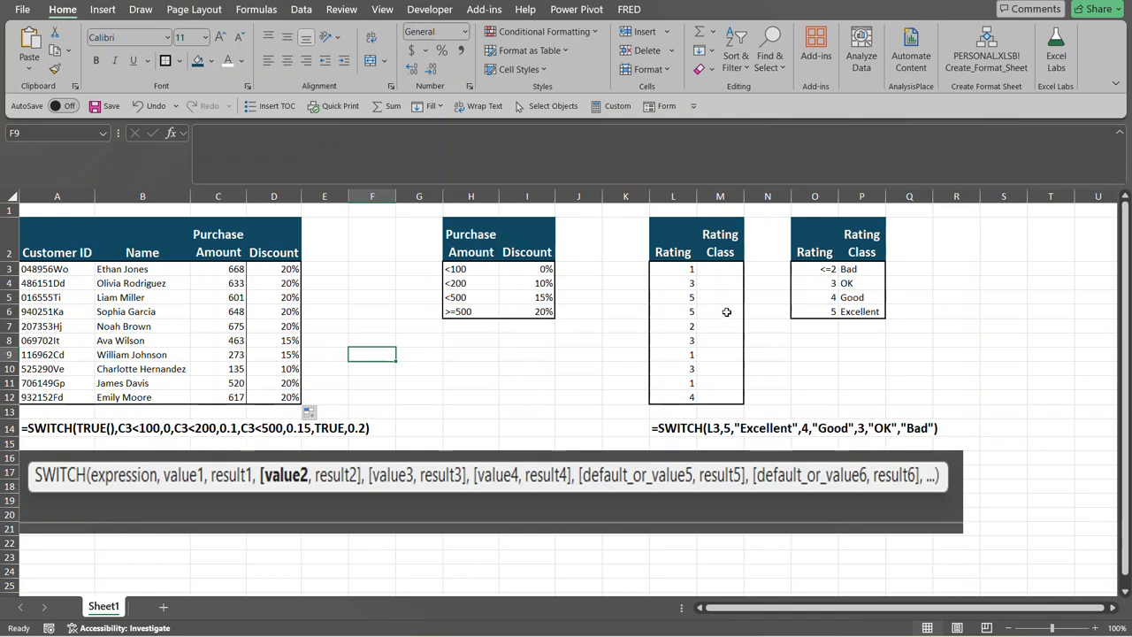
pyautogui.click(724, 269)
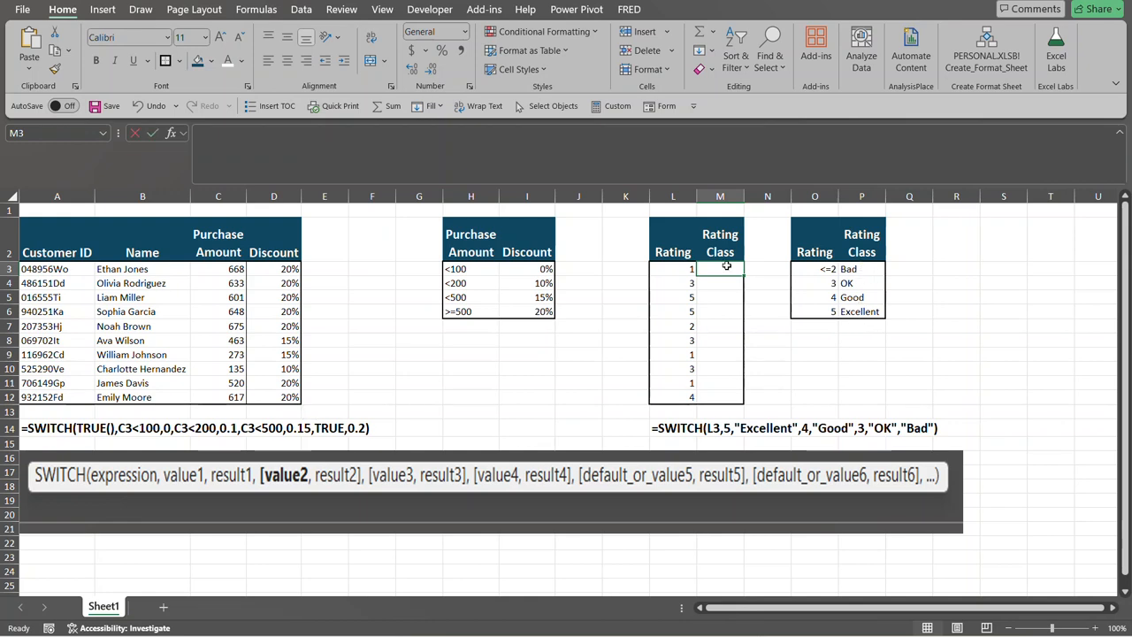
pyautogui.write('=sw')
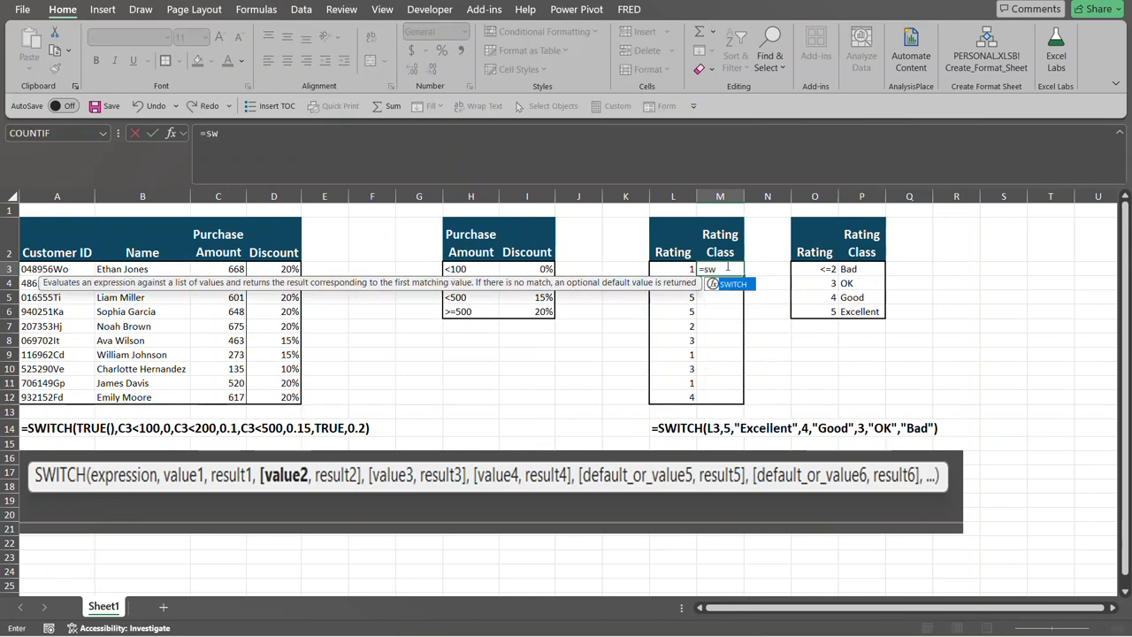
pyautogui.press('Tab')
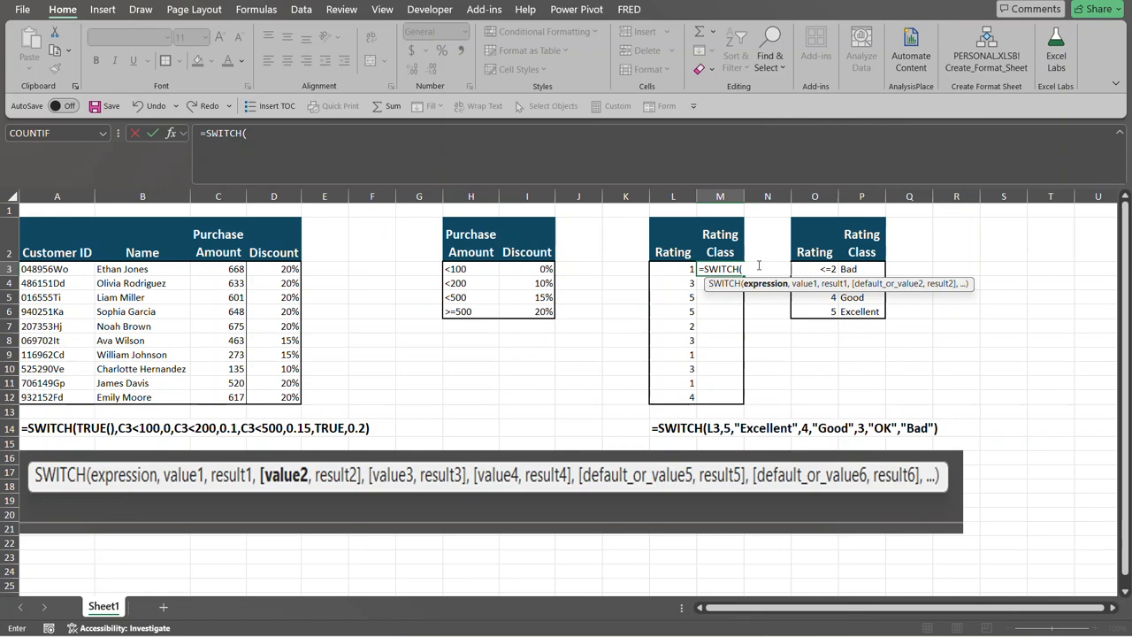
pyautogui.click(689, 271)
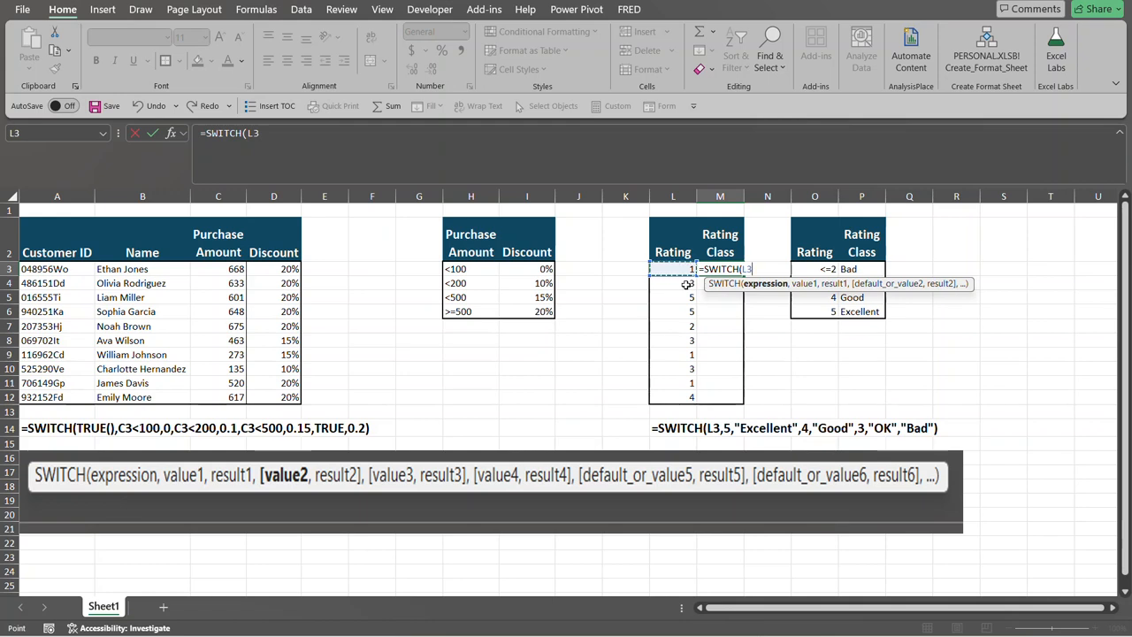
pyautogui.write(',')
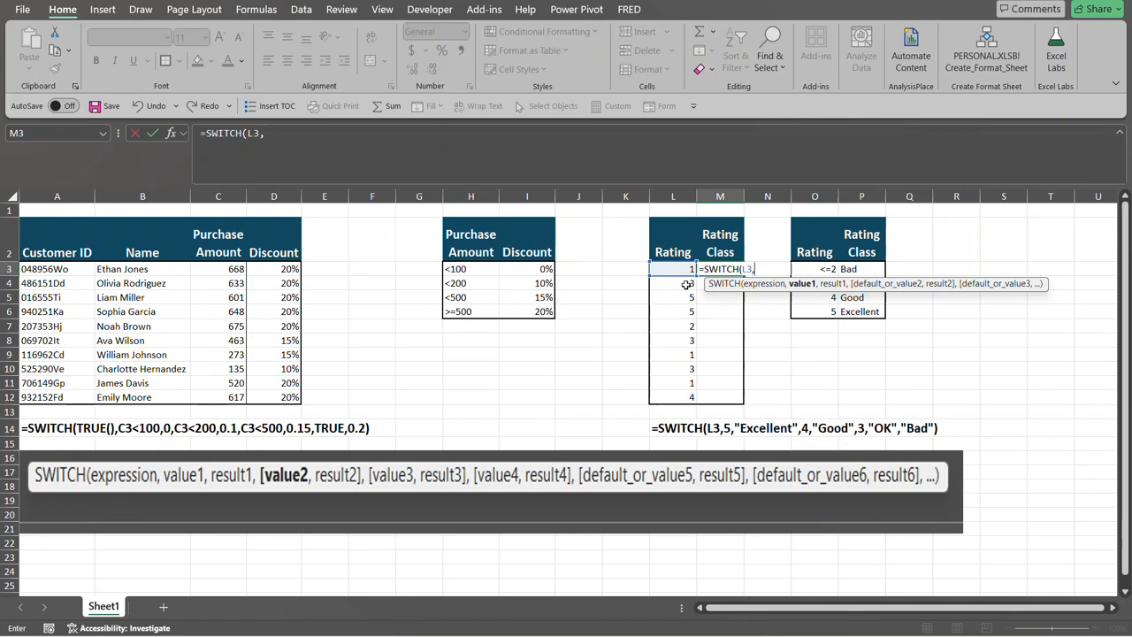
# Add the first two value and result pairs to the M3 formula: 5 returns "Excellent" and 4 returns "Good".
pyautogui.write('5,')
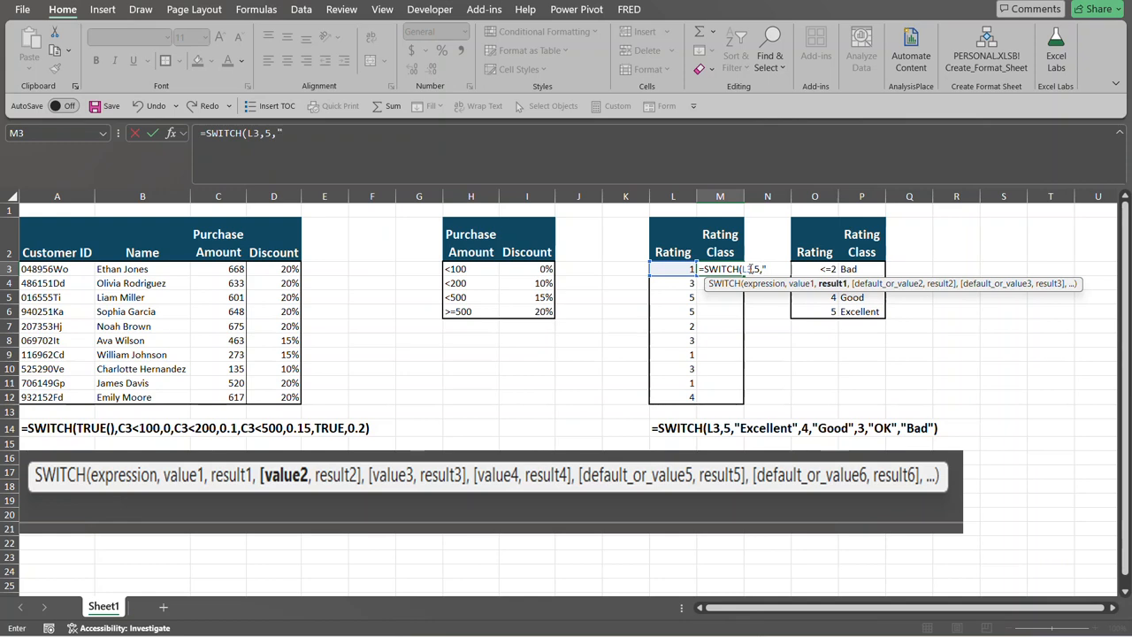
pyautogui.write('"Excellent",')
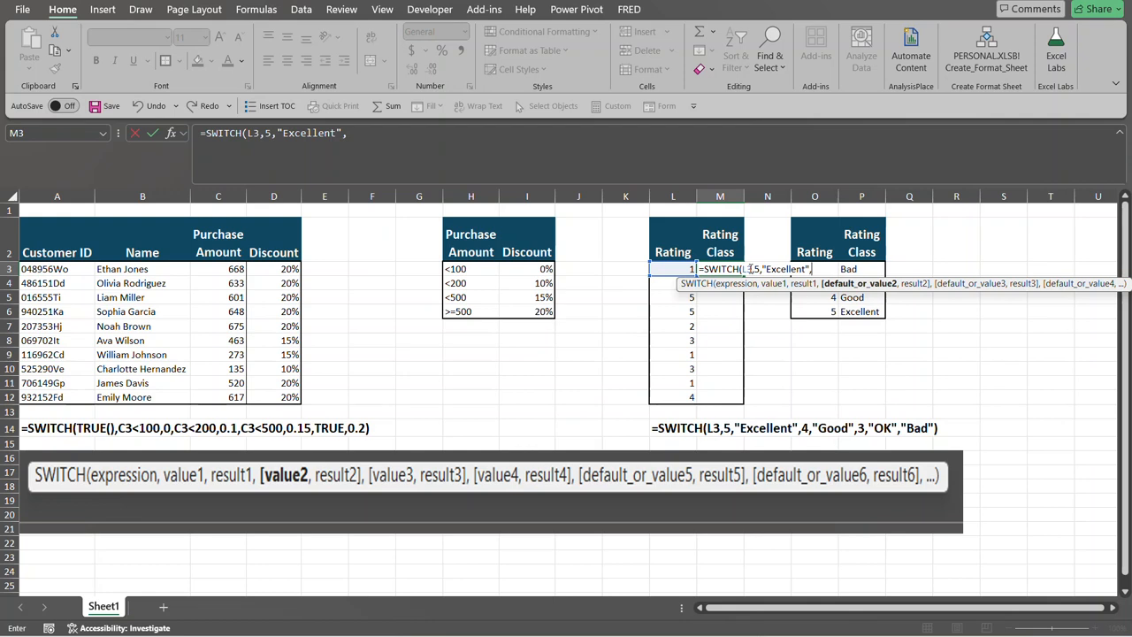
pyautogui.write('4,"')
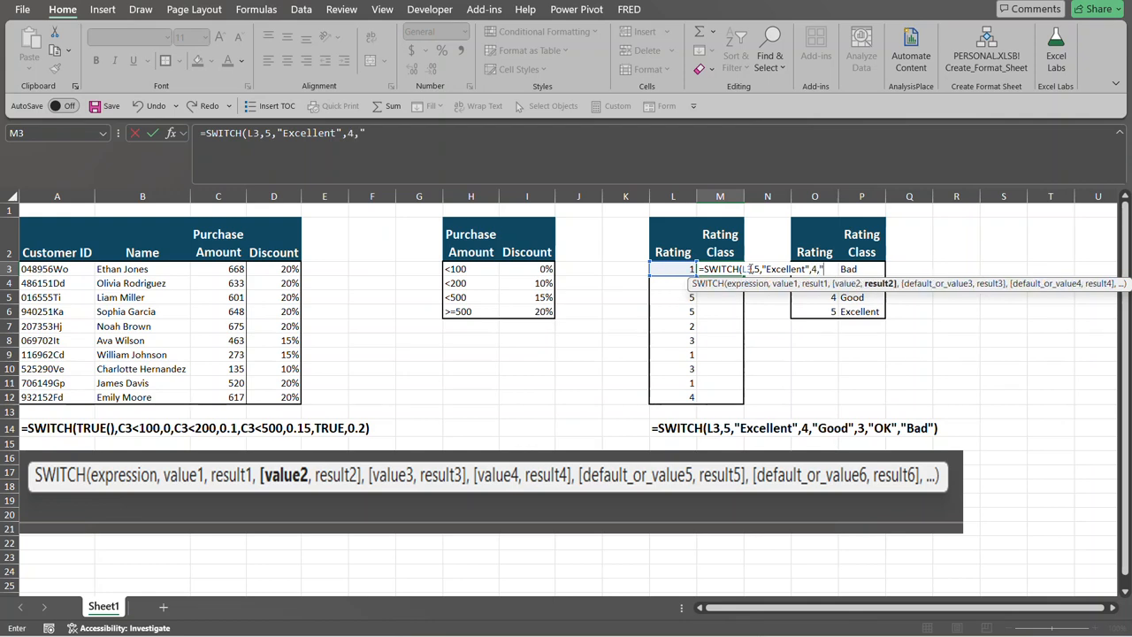
pyautogui.write('Good",')
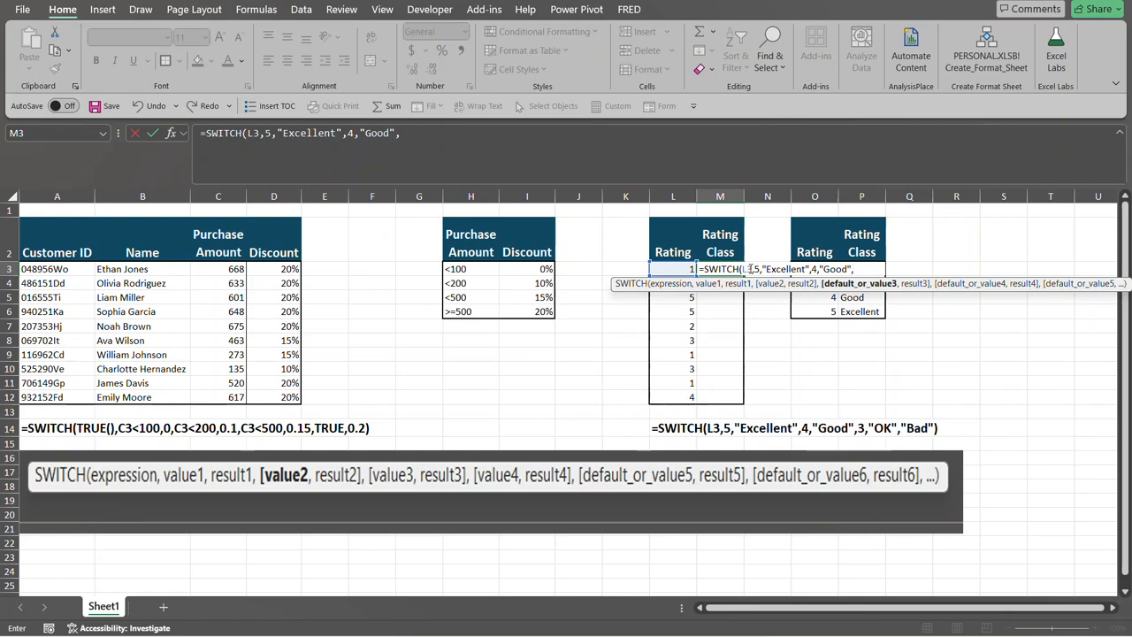
# Finish the M3 formula with 3 returning "OK" and "Bad" as the default result, and enter it.
pyautogui.write('3,"O')
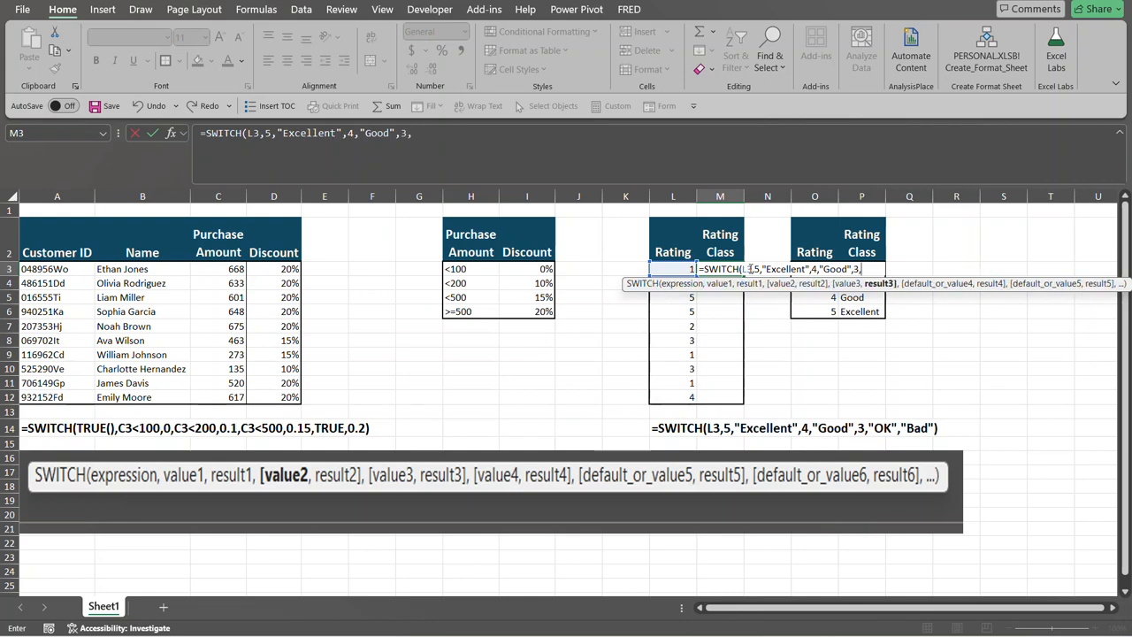
pyautogui.write('K",')
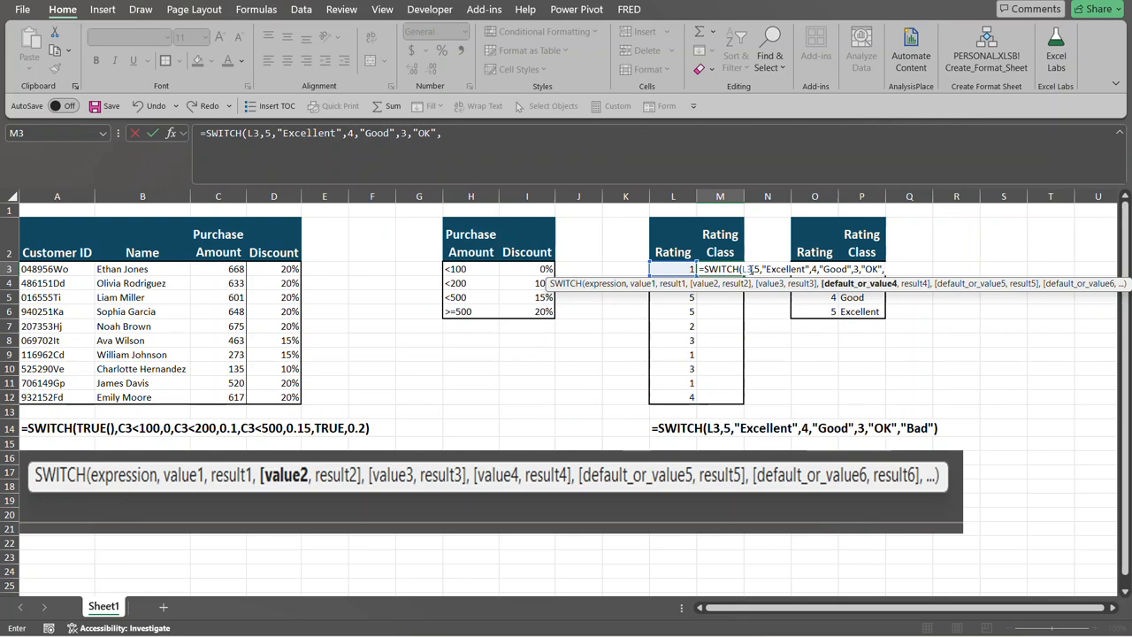
pyautogui.write('"Bad")')
pyautogui.press('Return')
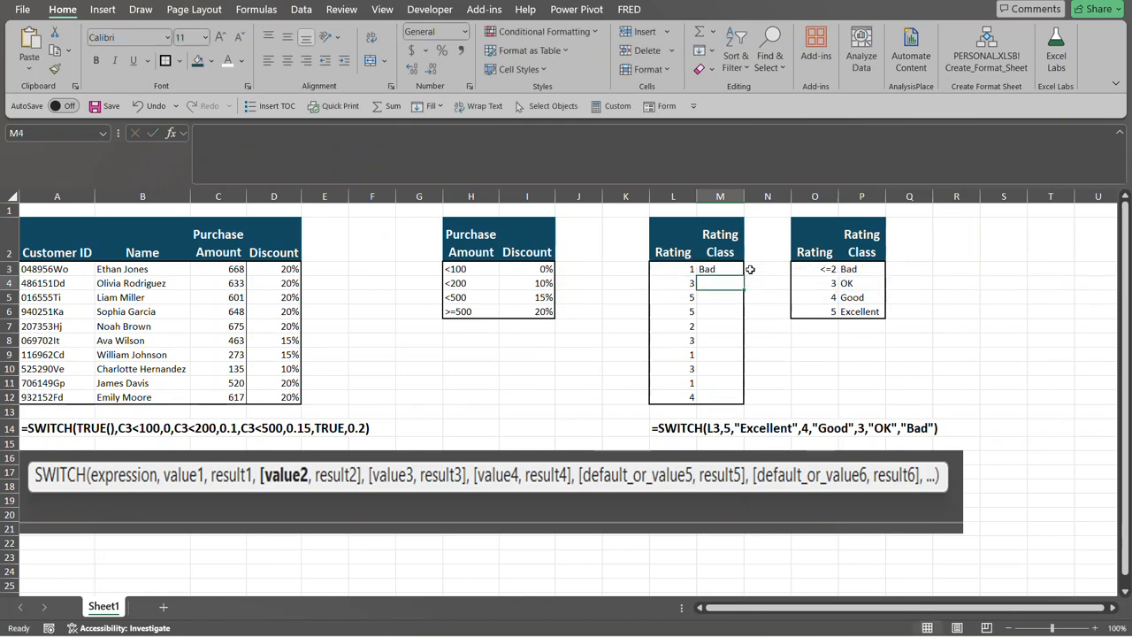
# Fill the M3 rating class formula down through M12 without its formatting.
pyautogui.click(708, 270)
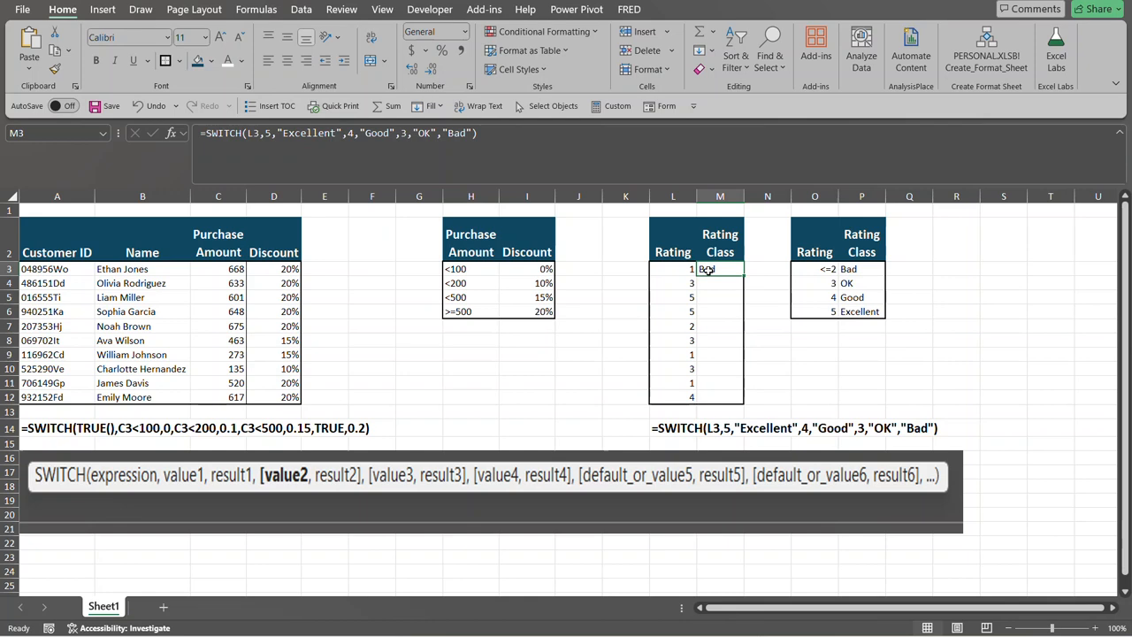
pyautogui.doubleClick(744, 277)
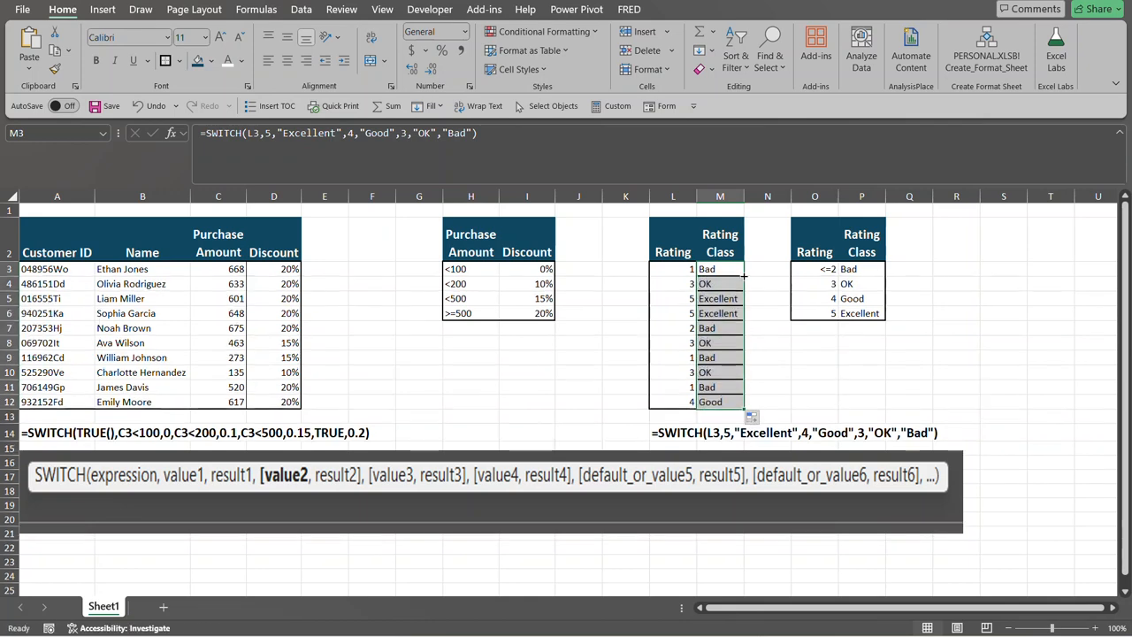
pyautogui.click(758, 420)
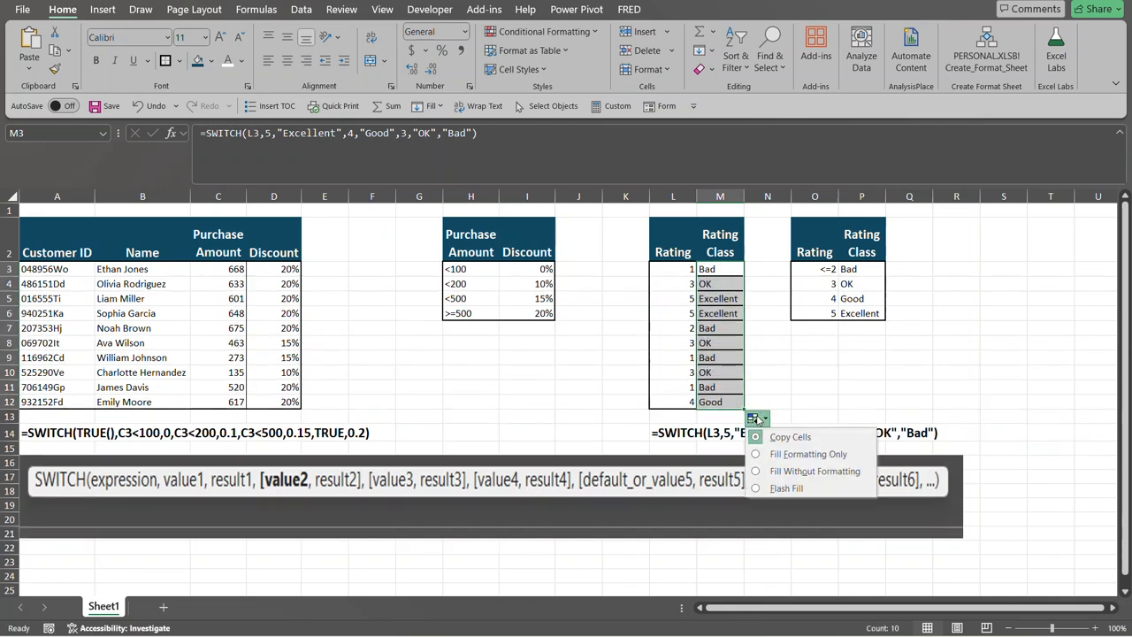
pyautogui.click(760, 475)
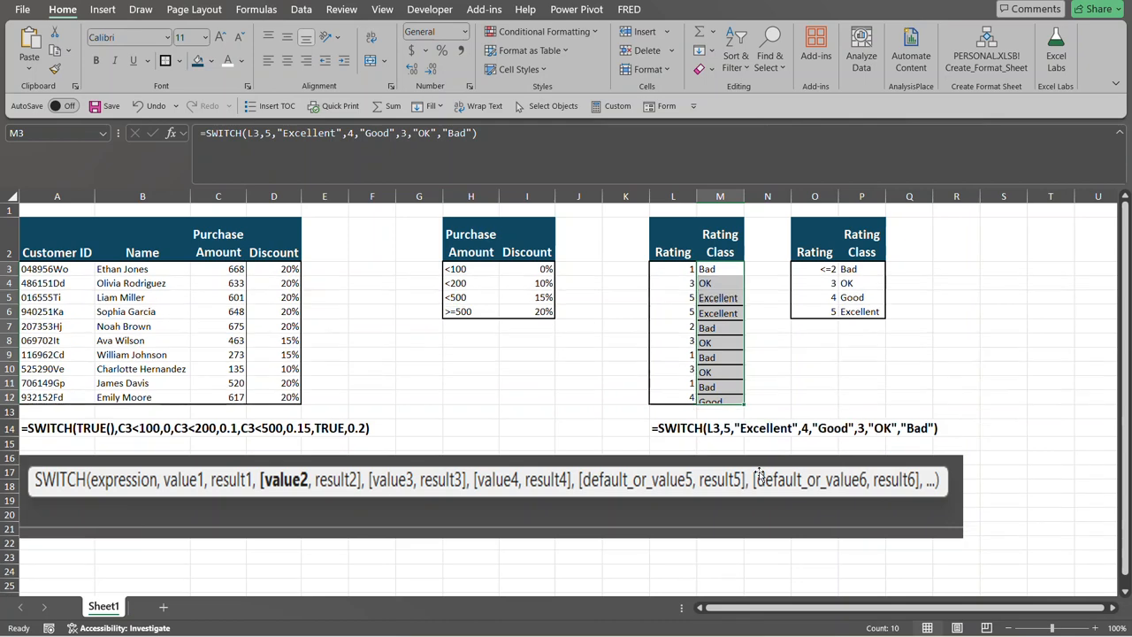
pyautogui.click(772, 385)
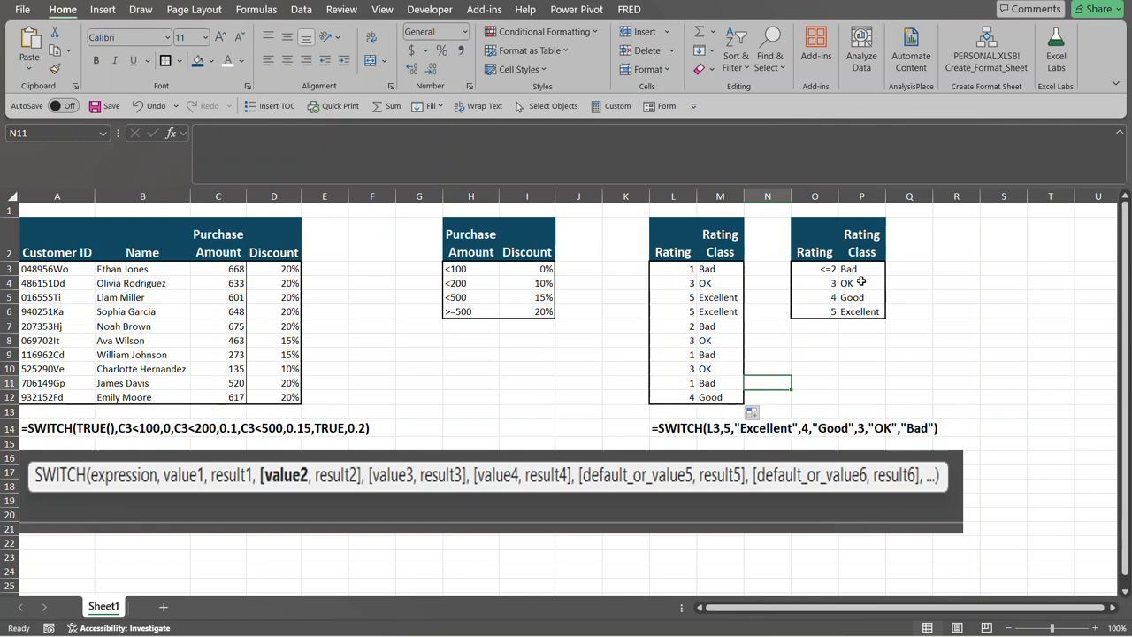
# Check the class of the last rating in L12 against the matching entry in the rating lookup table.
pyautogui.click(688, 399)
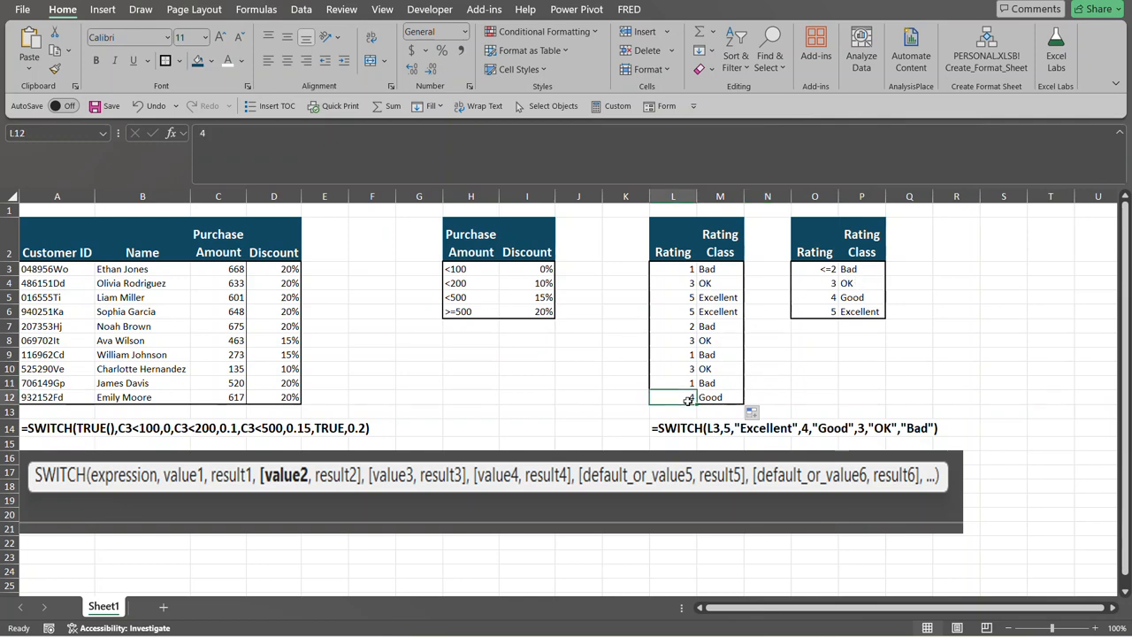
pyautogui.click(856, 299)
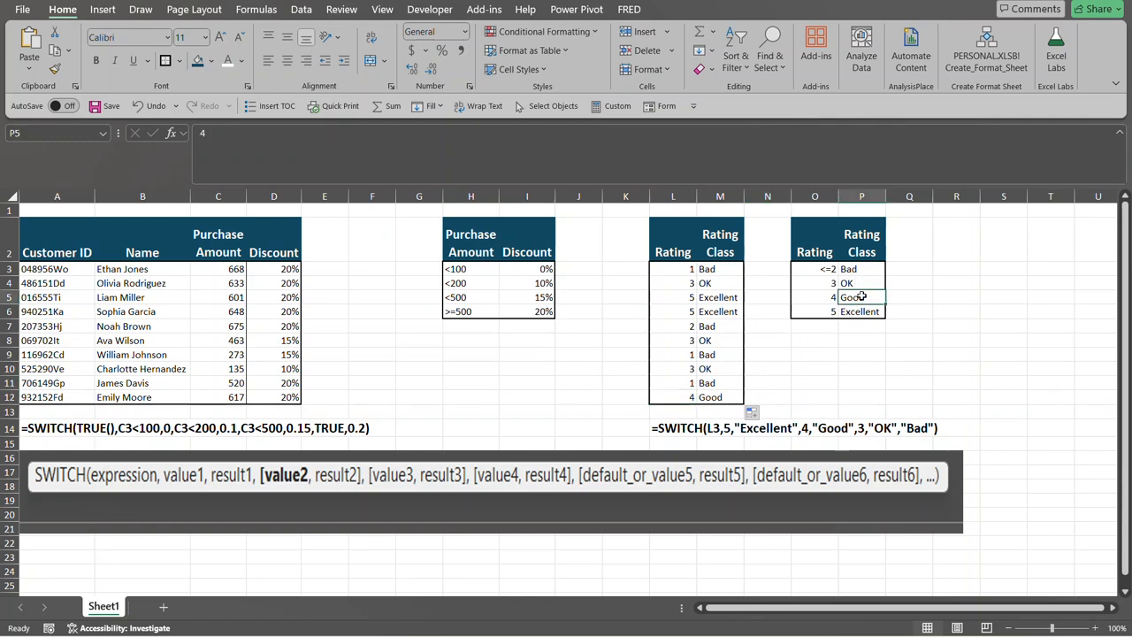
pyautogui.click(836, 366)
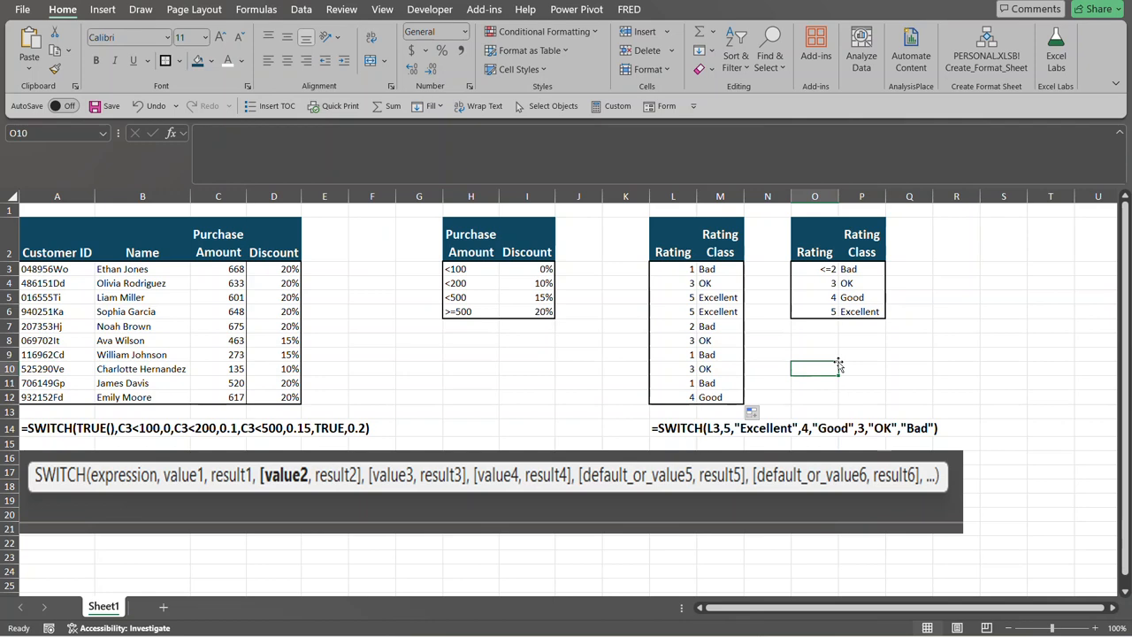